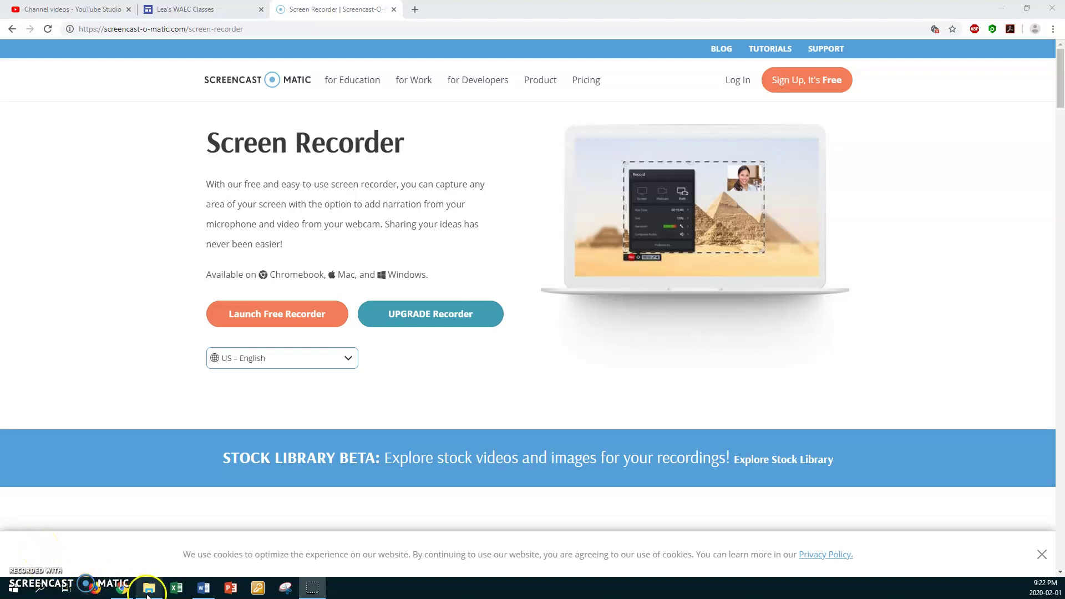
Bring up File Explorer on the (D:) data drive from the taskbar
{"action": "left_click", "coordinate": [149, 591]}
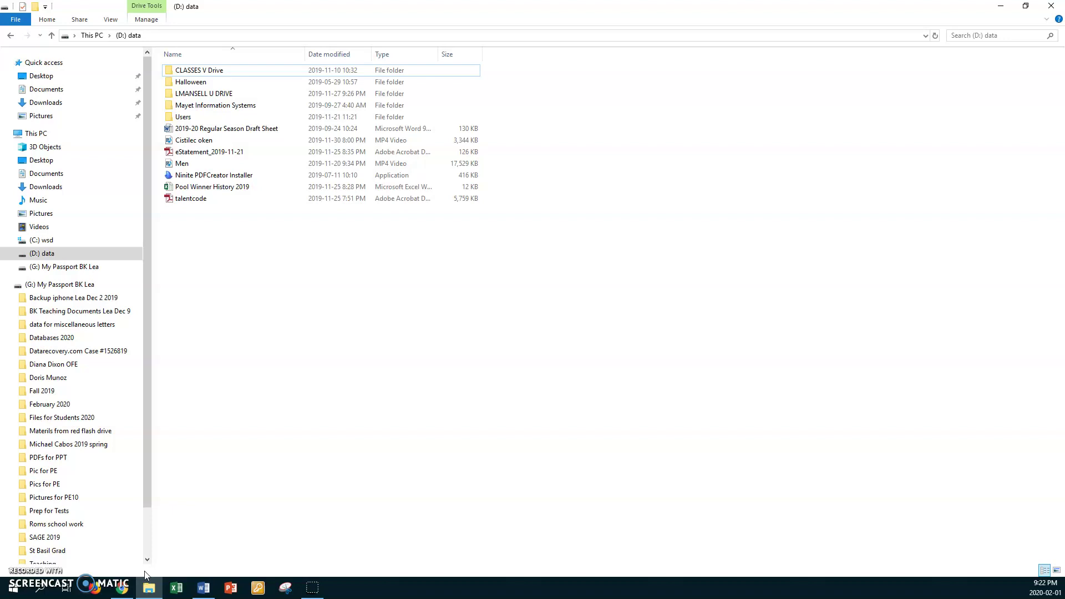
Go into LMANSELL U DRIVE and then its File Management folder
{"action": "left_click", "coordinate": [150, 591]}
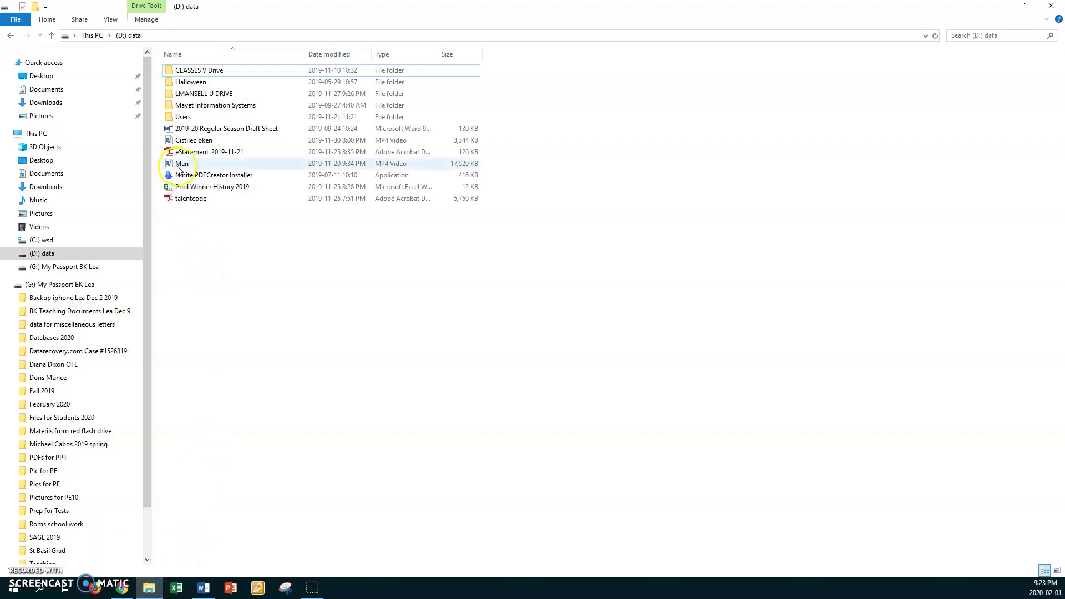
{"action": "double_click", "coordinate": [169, 94]}
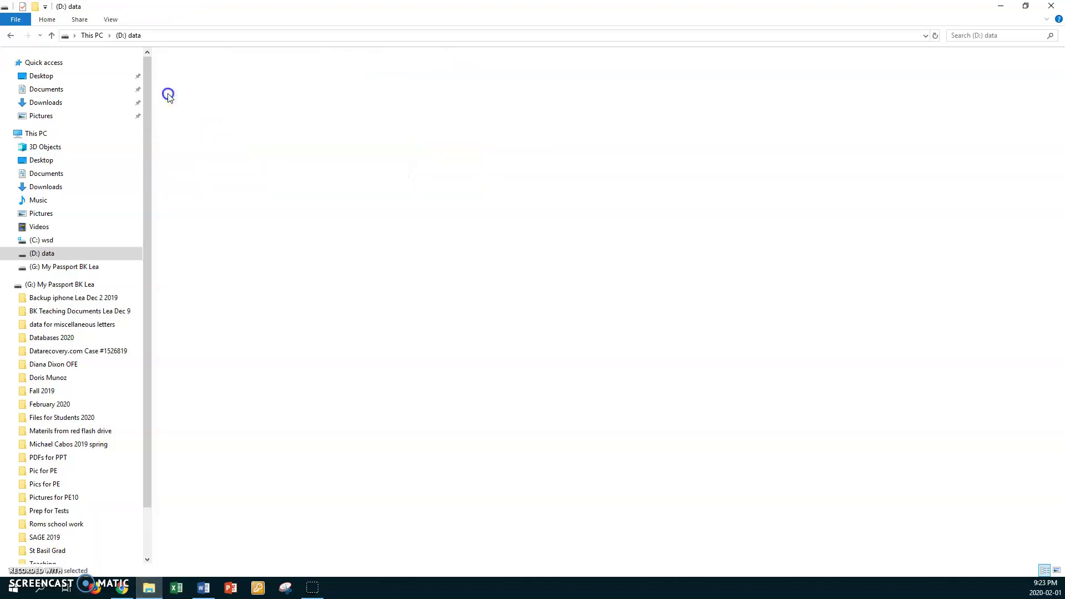
{"action": "double_click", "coordinate": [170, 95]}
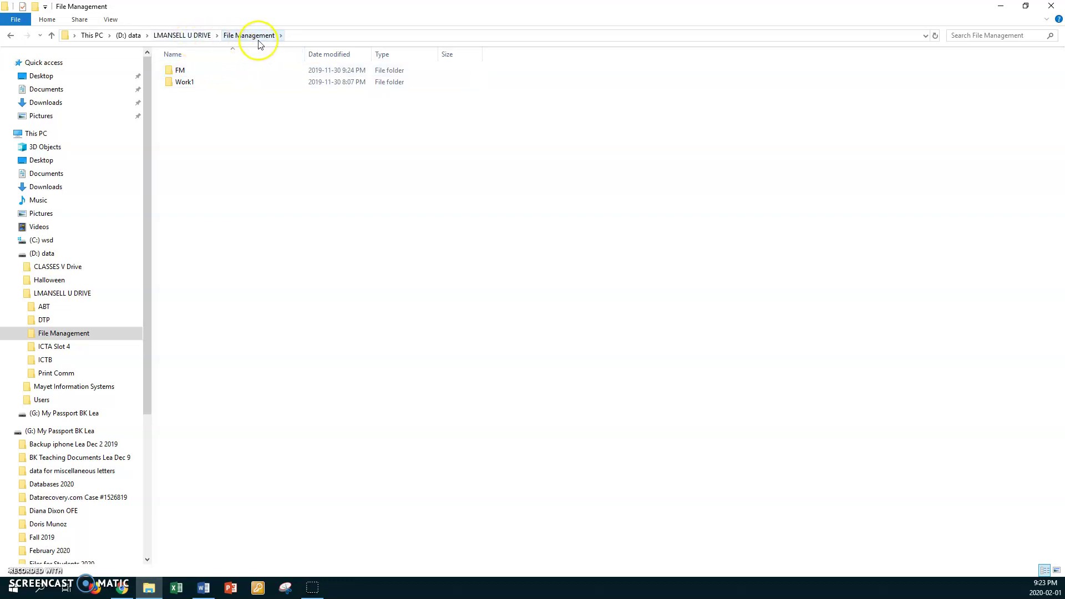
Enter Work1 to list the Great News, Park Project and Spreadsheets subfolders and loose files
{"action": "double_click", "coordinate": [172, 83]}
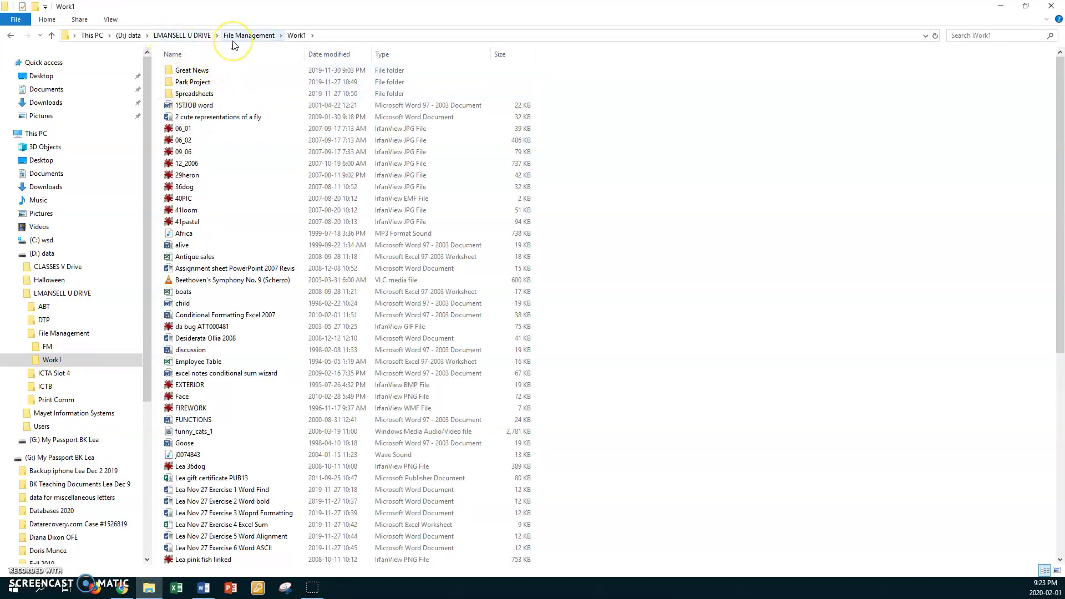
{"action": "left_click", "coordinate": [291, 45]}
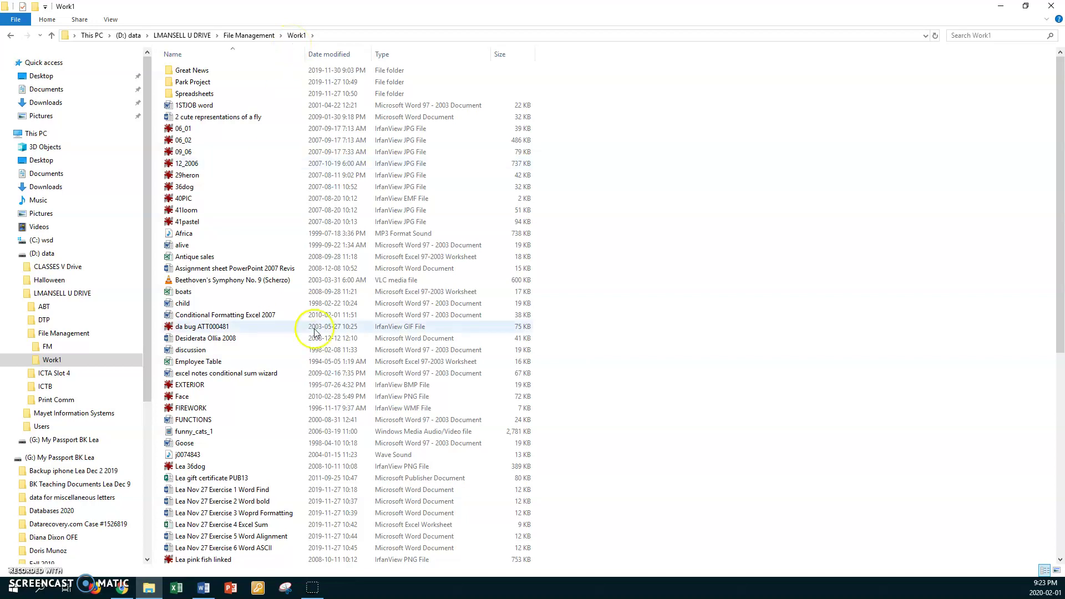
{"action": "left_click", "coordinate": [555, 259]}
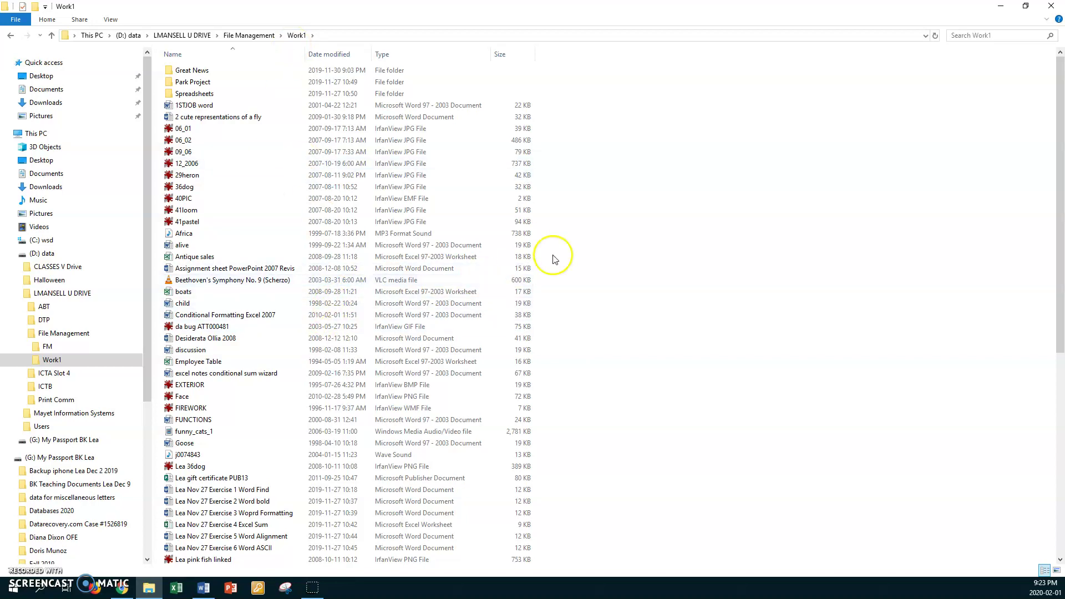
Add a new folder named 'Practice' in Work1
{"action": "right_click", "coordinate": [613, 181]}
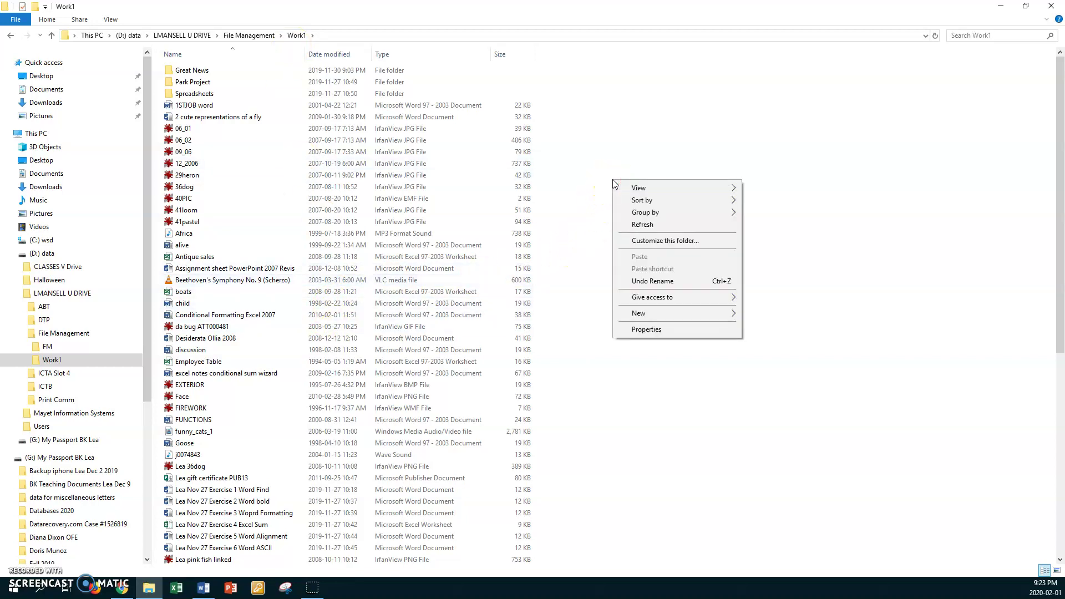
{"action": "left_click", "coordinate": [672, 314]}
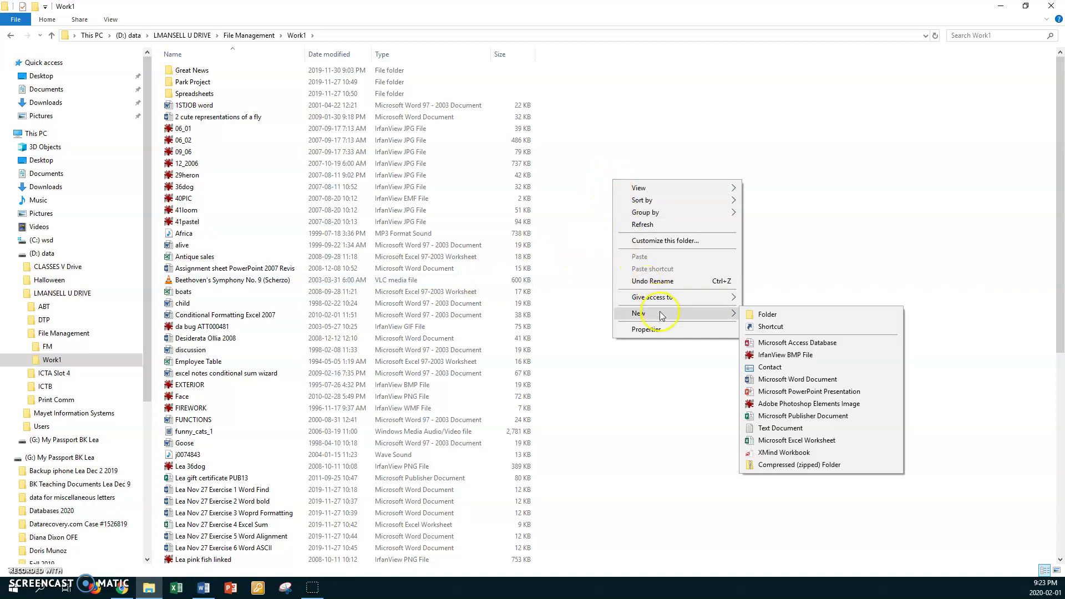
{"action": "left_click", "coordinate": [764, 313]}
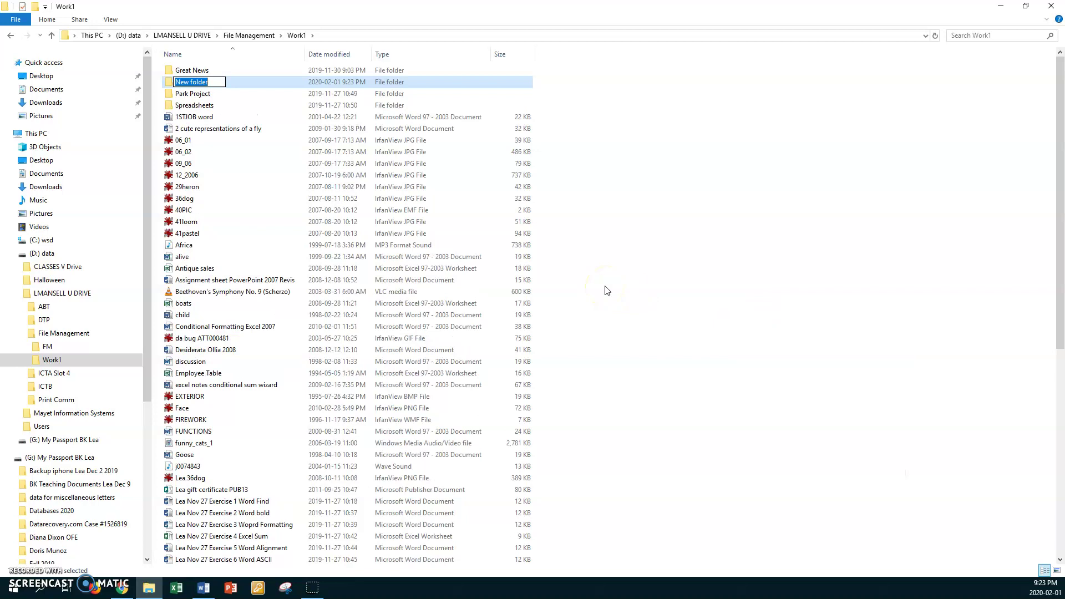
{"action": "type", "text": "Pra"}
{"action": "type", "text": "ctice"}
{"action": "key", "text": "Return"}
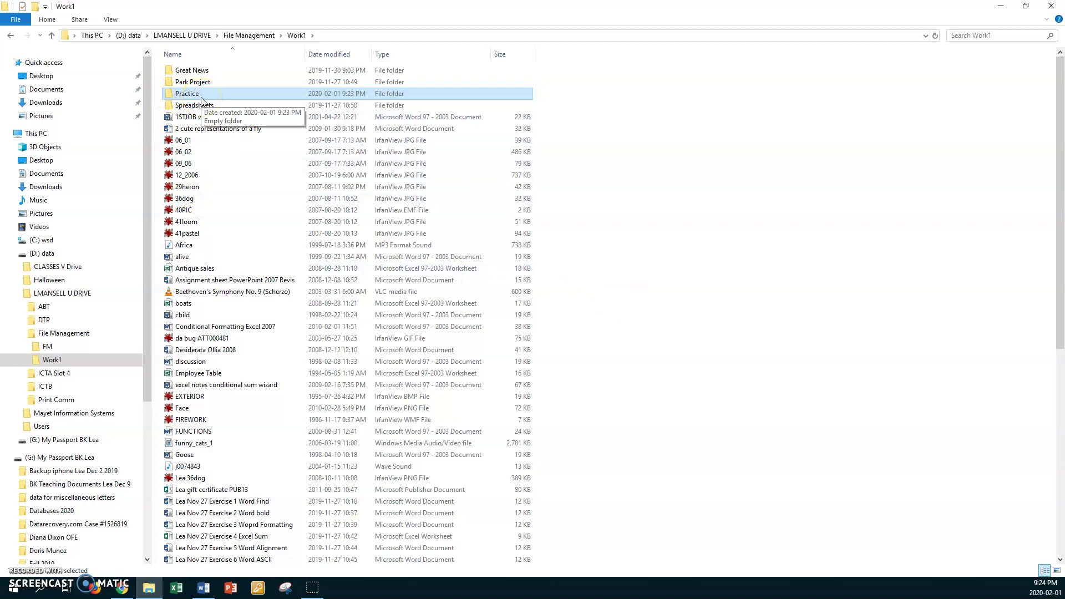
Switch Work1 to Details view, sorted by date modified oldest first, with folders on top
{"action": "left_click", "coordinate": [111, 20]}
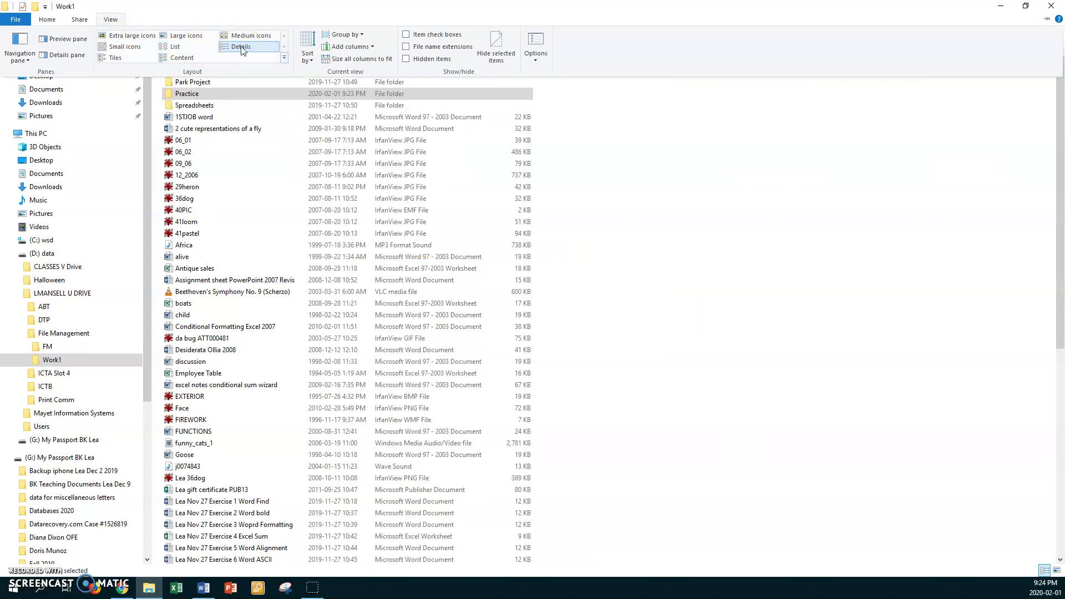
{"action": "left_click", "coordinate": [241, 47]}
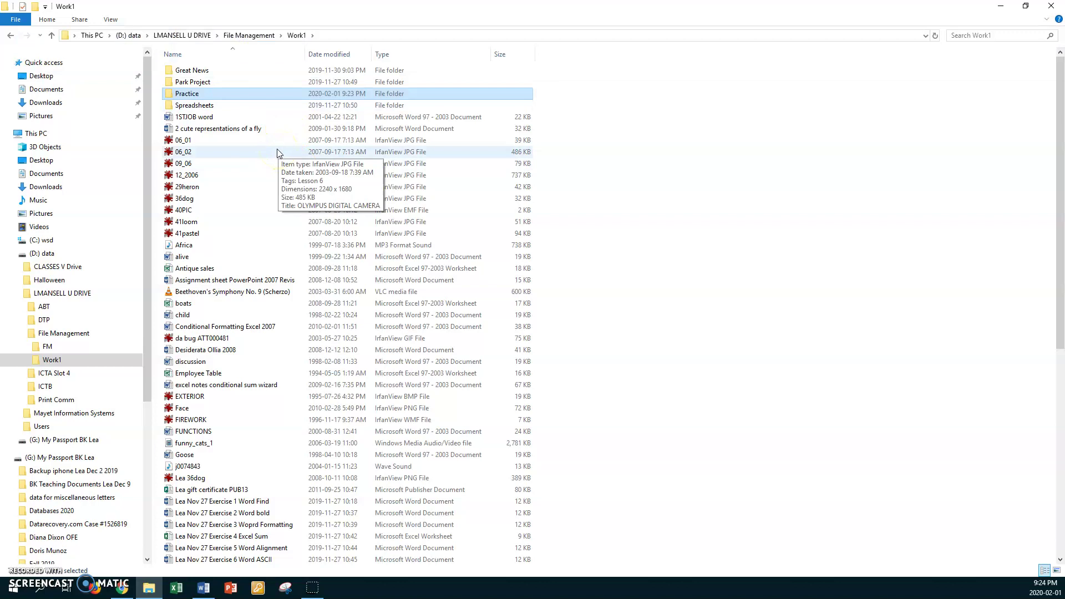
{"action": "left_click", "coordinate": [173, 55]}
{"action": "left_click", "coordinate": [173, 54]}
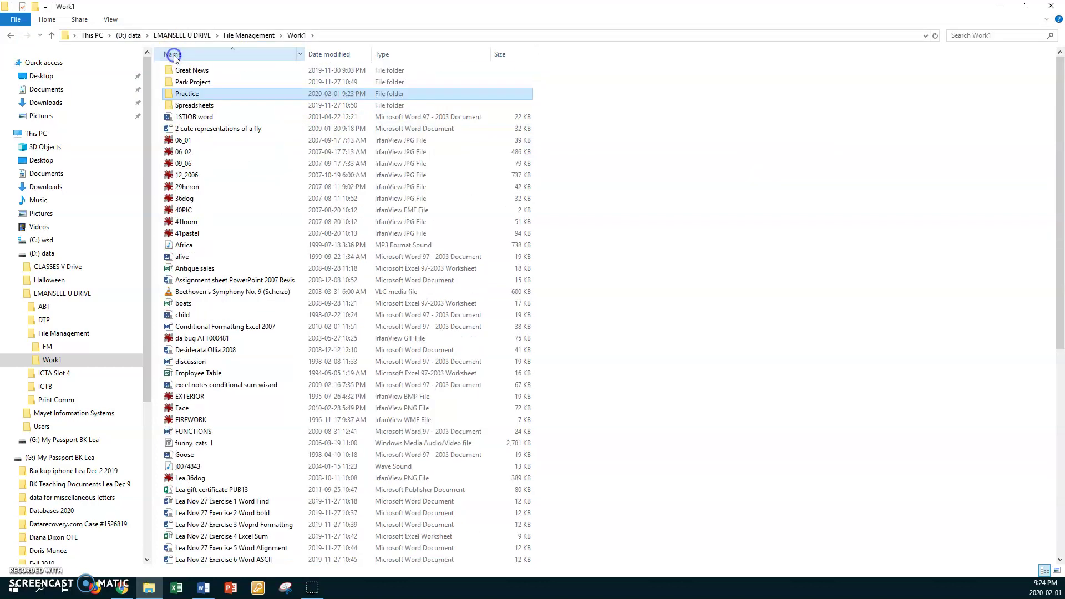
{"action": "left_click", "coordinate": [173, 55]}
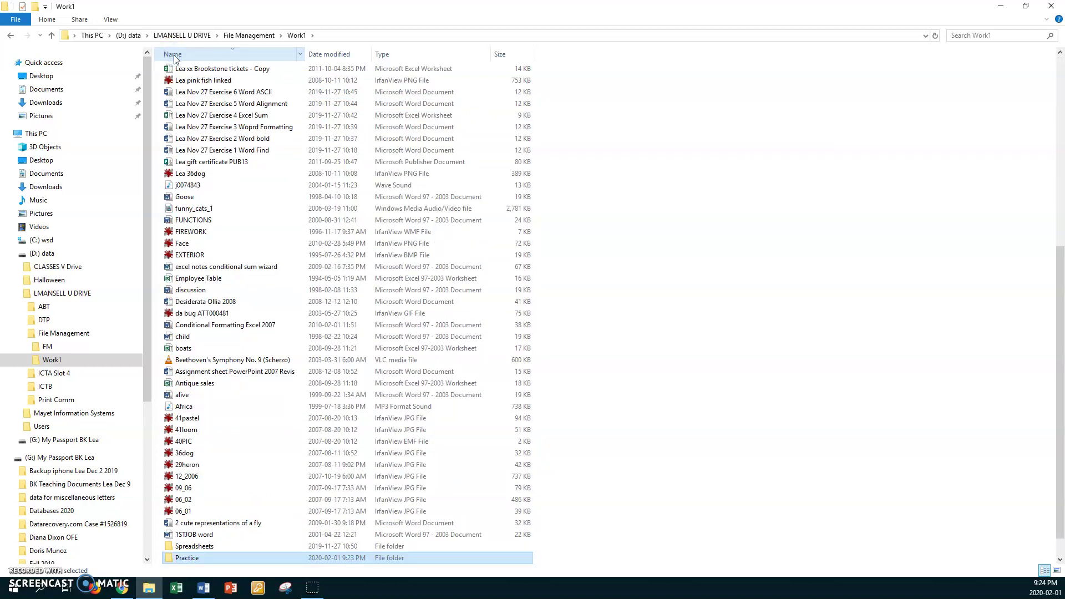
{"action": "left_click", "coordinate": [173, 55]}
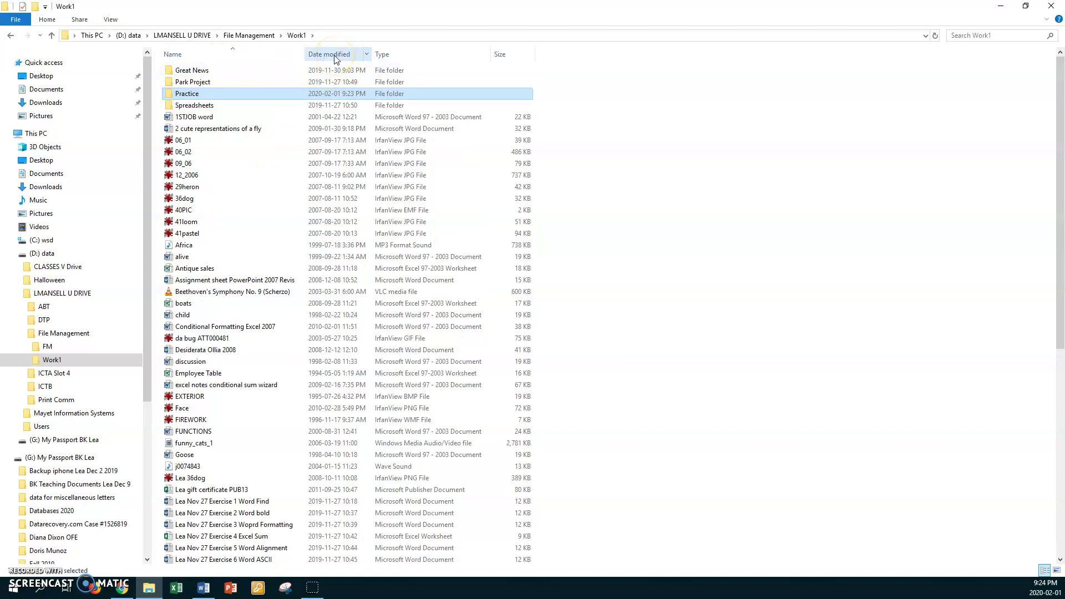
{"action": "left_click", "coordinate": [335, 55]}
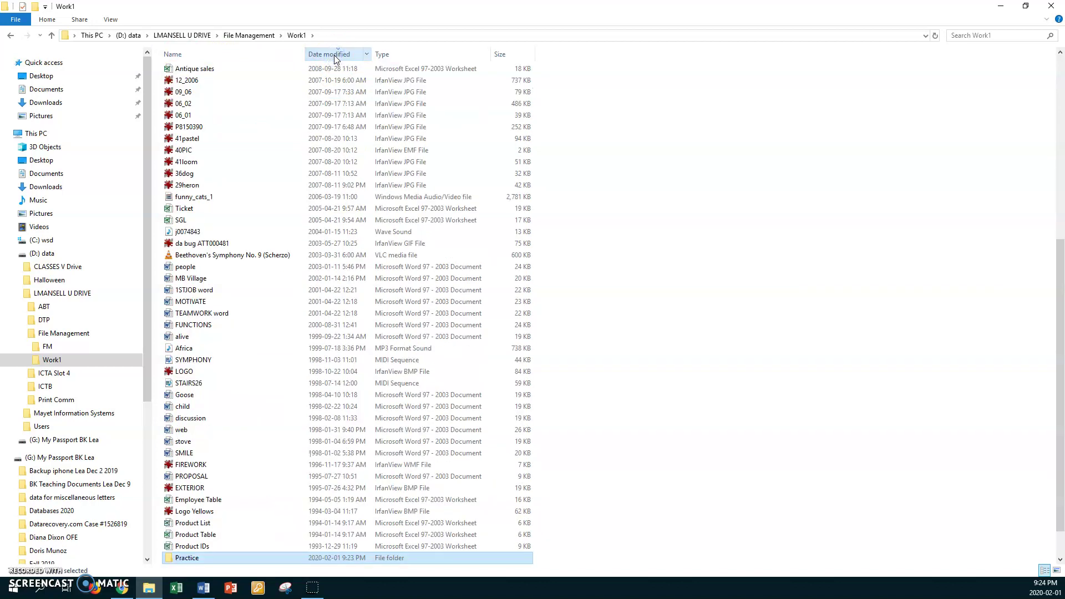
{"action": "left_click", "coordinate": [335, 55]}
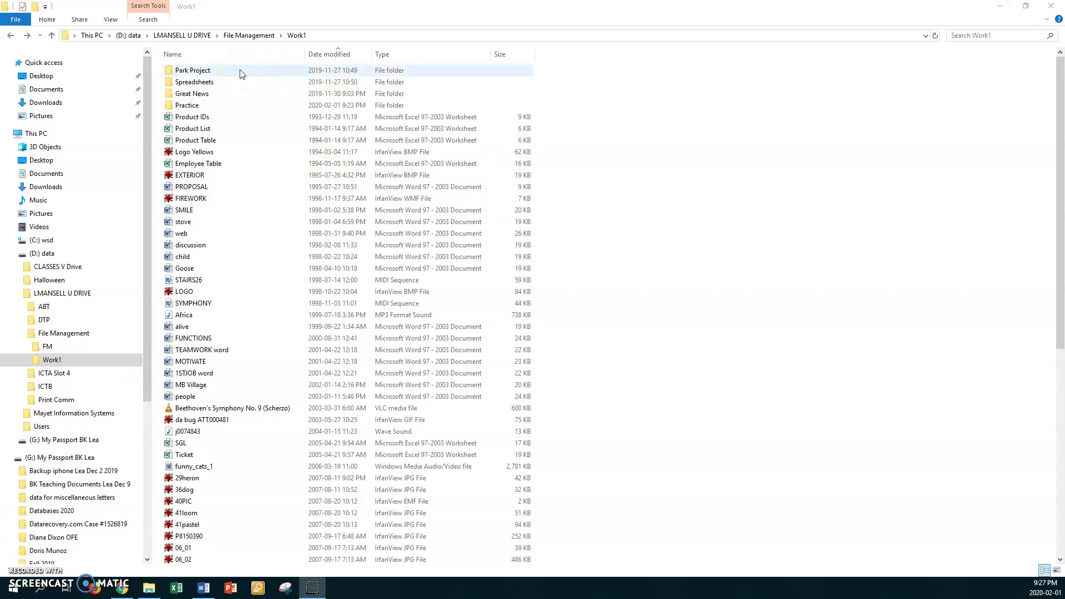
Re-sort the Work1 list by date modified, newest first
{"action": "left_click", "coordinate": [318, 54]}
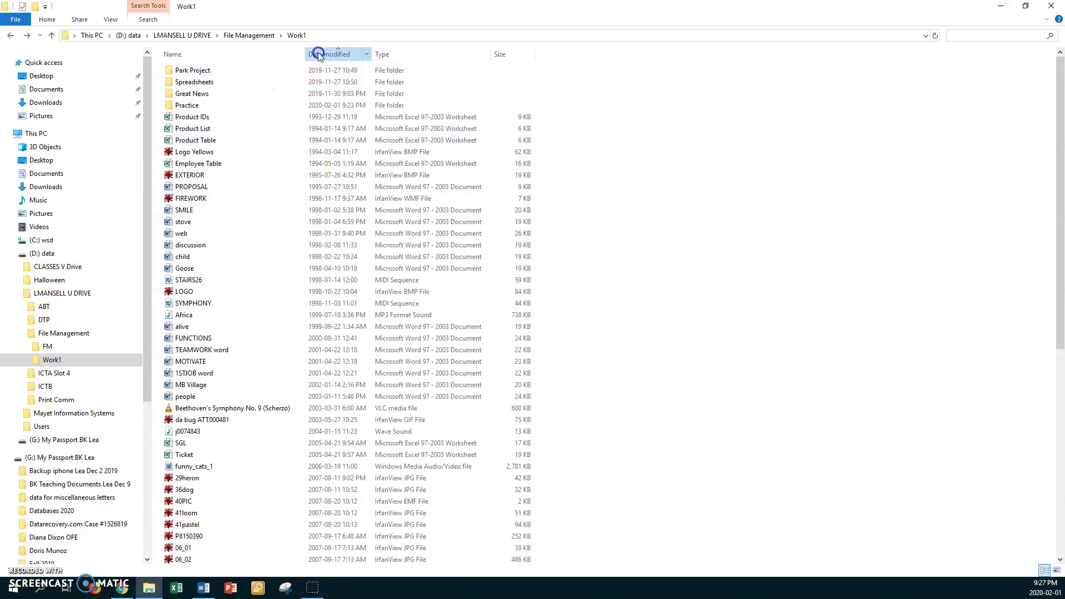
{"action": "left_click", "coordinate": [318, 54]}
{"action": "left_click", "coordinate": [320, 70]}
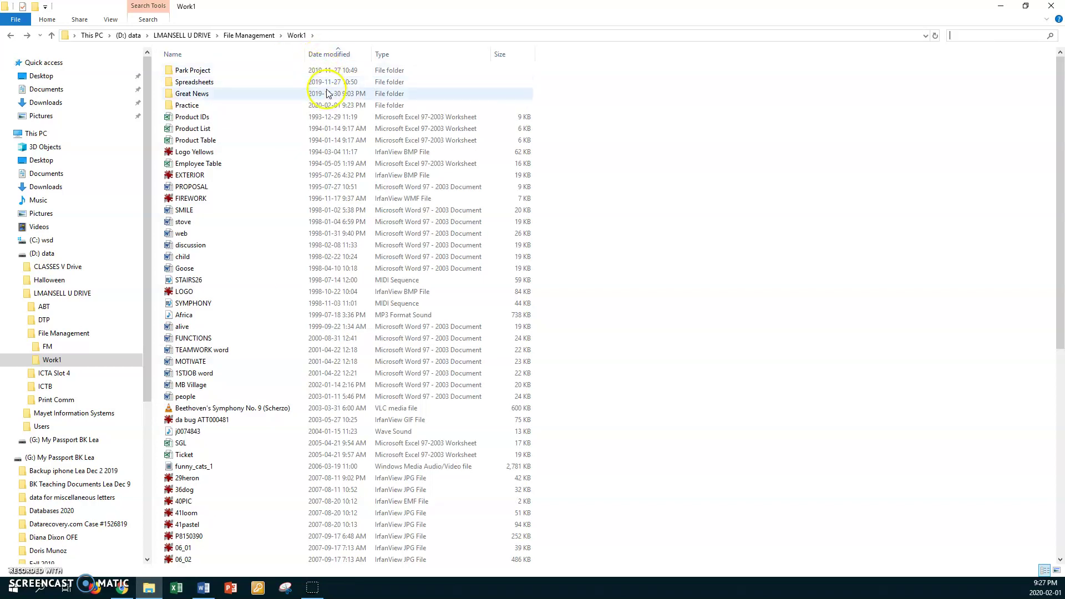
{"action": "left_click", "coordinate": [321, 55]}
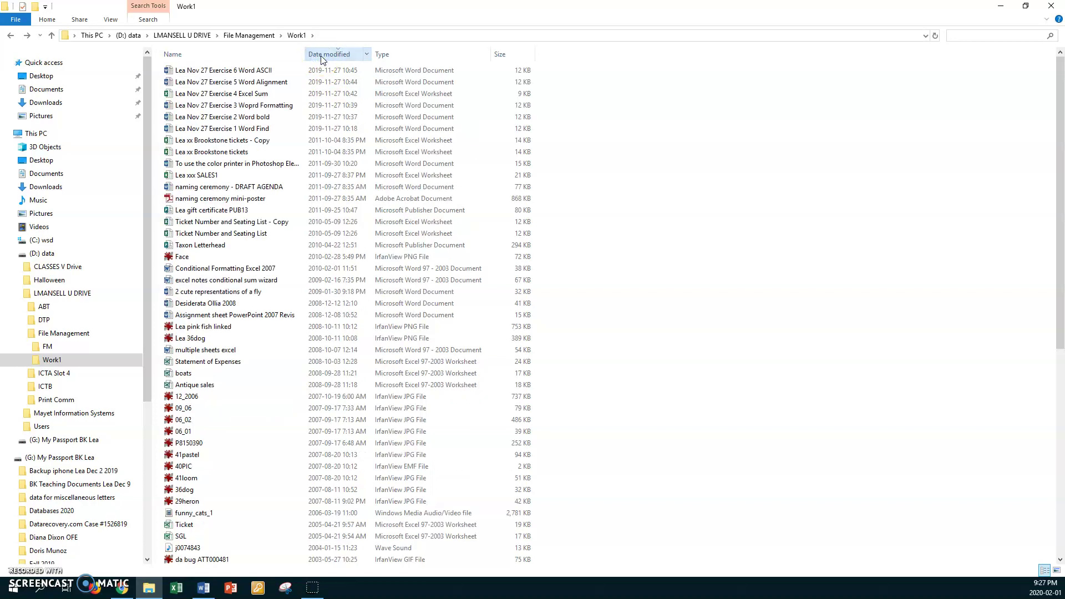
Select the six Lea Nov 27 files from Exercise 6 Word ASCII to Exercise 1 Word Find
{"action": "left_click", "coordinate": [238, 82]}
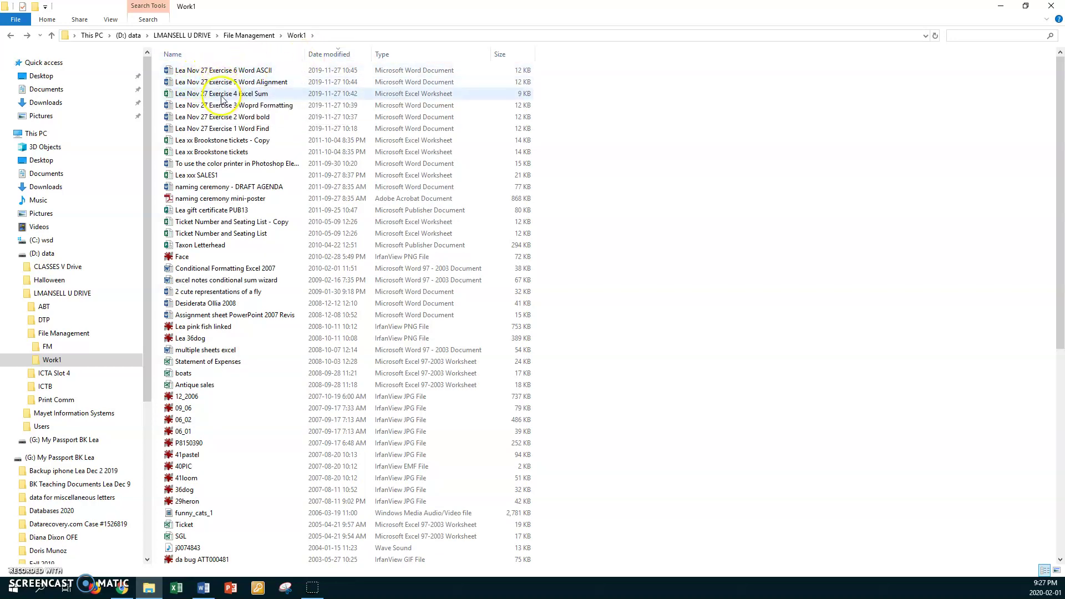
{"action": "left_click", "coordinate": [222, 117]}
{"action": "left_click", "coordinate": [225, 128]}
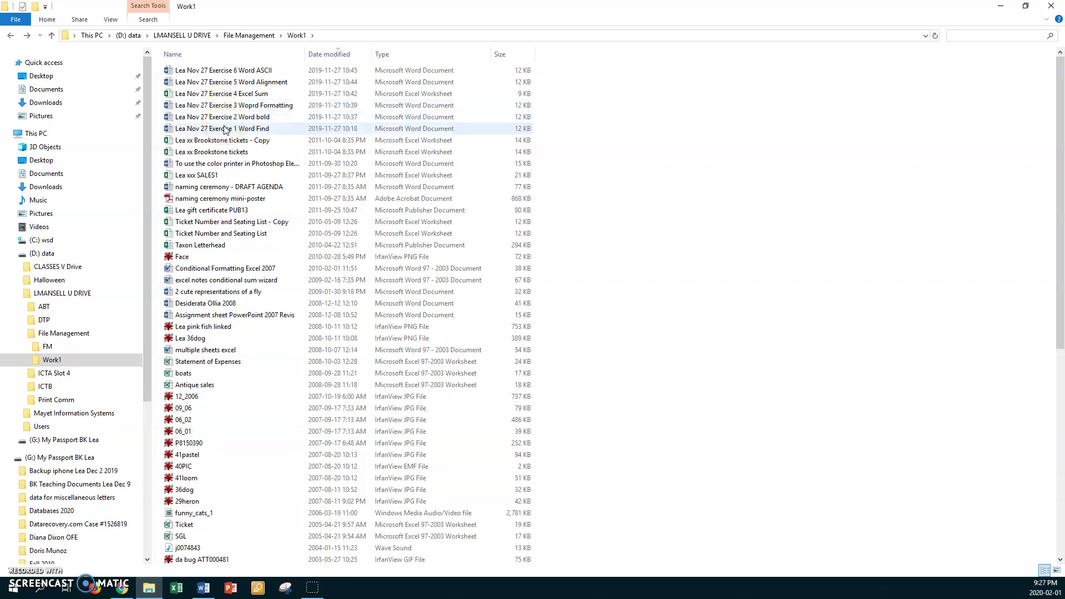
{"action": "left_click", "coordinate": [171, 72]}
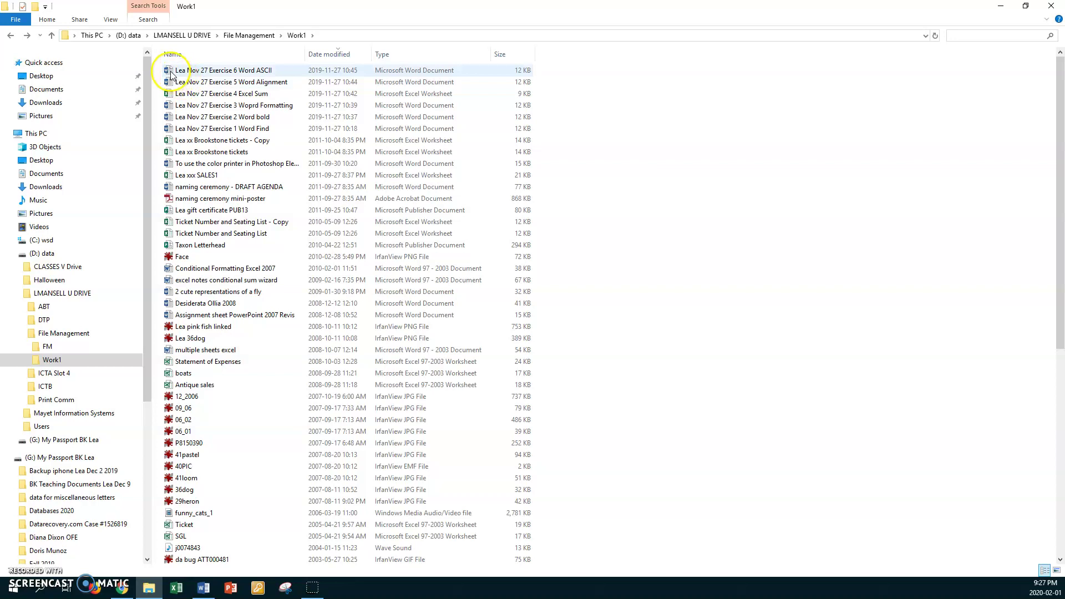
{"action": "left_click", "coordinate": [171, 74]}
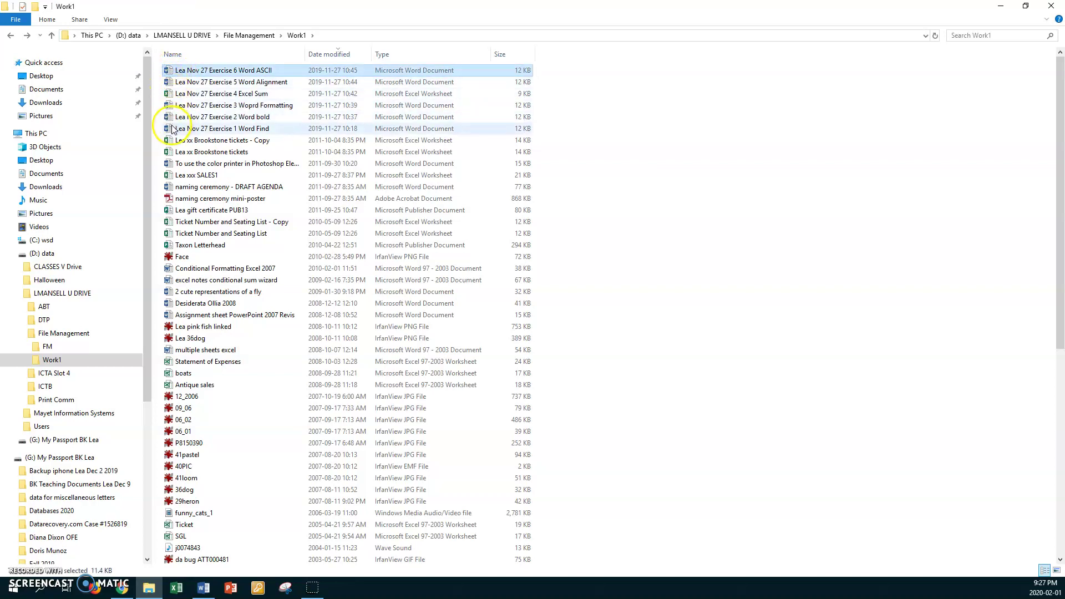
{"action": "left_click_drag", "start_coordinate": [172, 74], "coordinate": [171, 130]}
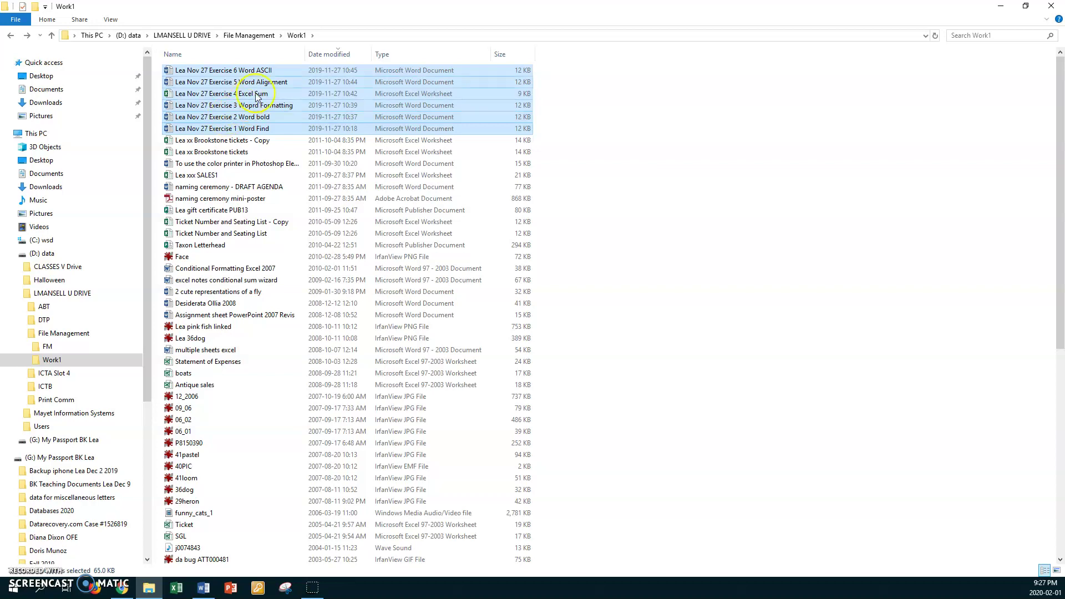
Paste the six copied Lea Nov 27 exercise files into the Practice folder
{"action": "left_click", "coordinate": [296, 36]}
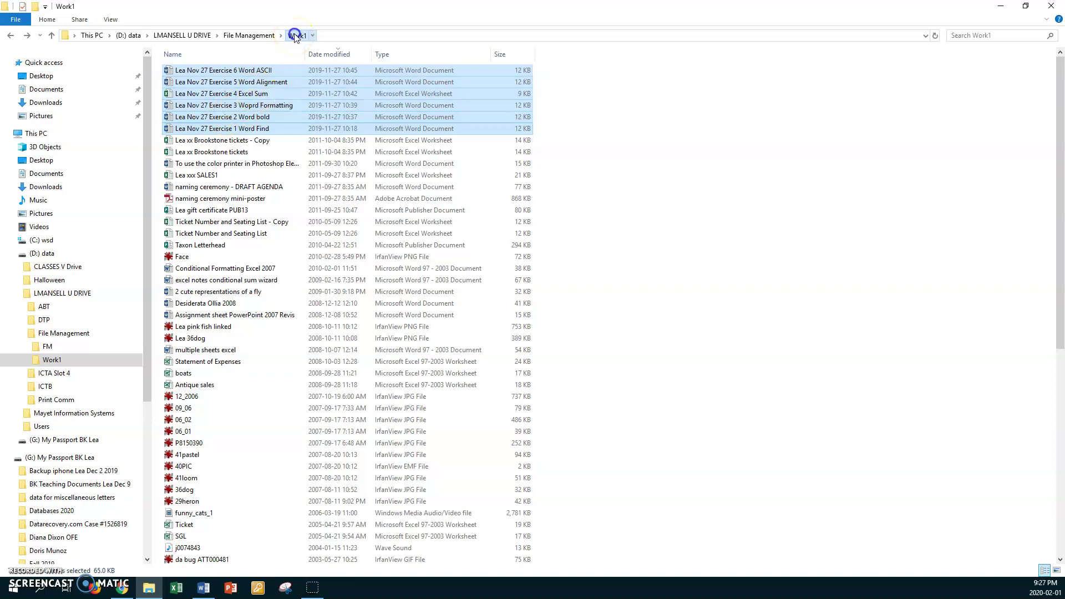
{"action": "left_click", "coordinate": [181, 55]}
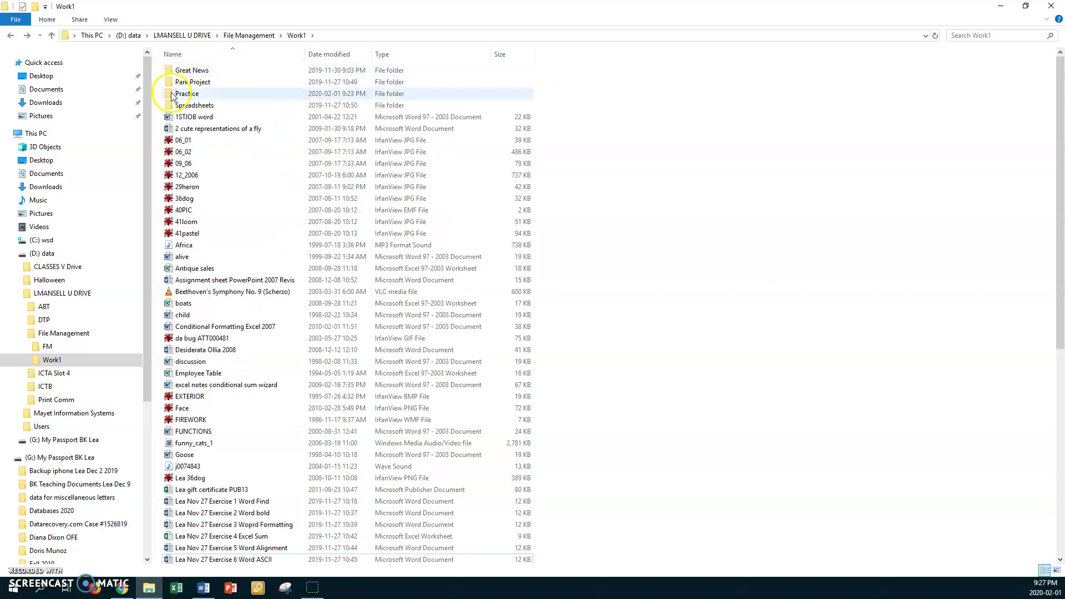
{"action": "mouse_move", "coordinate": [186, 95]}
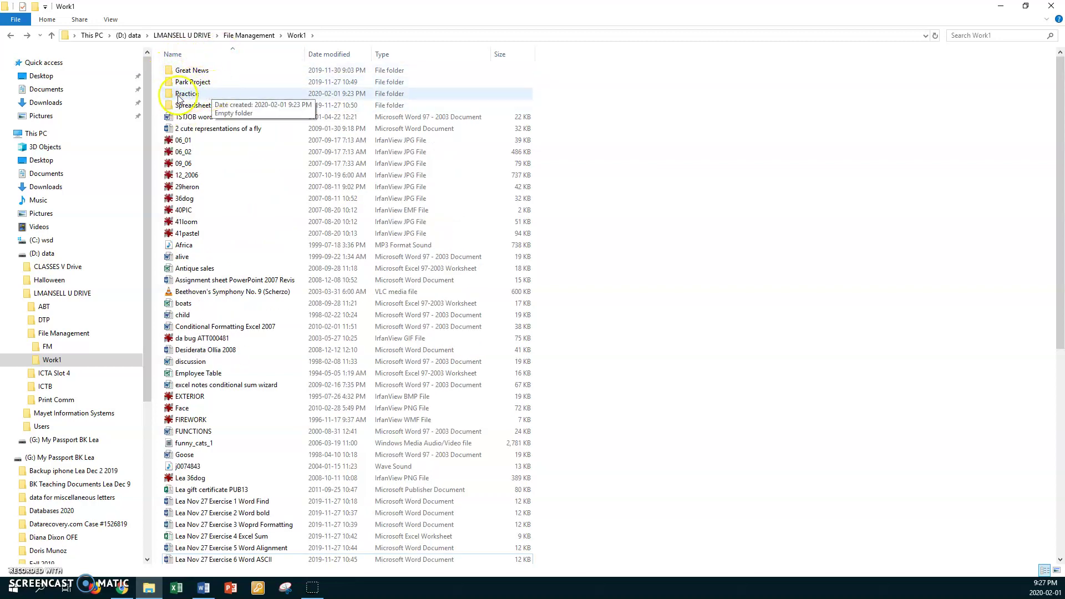
{"action": "left_click", "coordinate": [172, 96]}
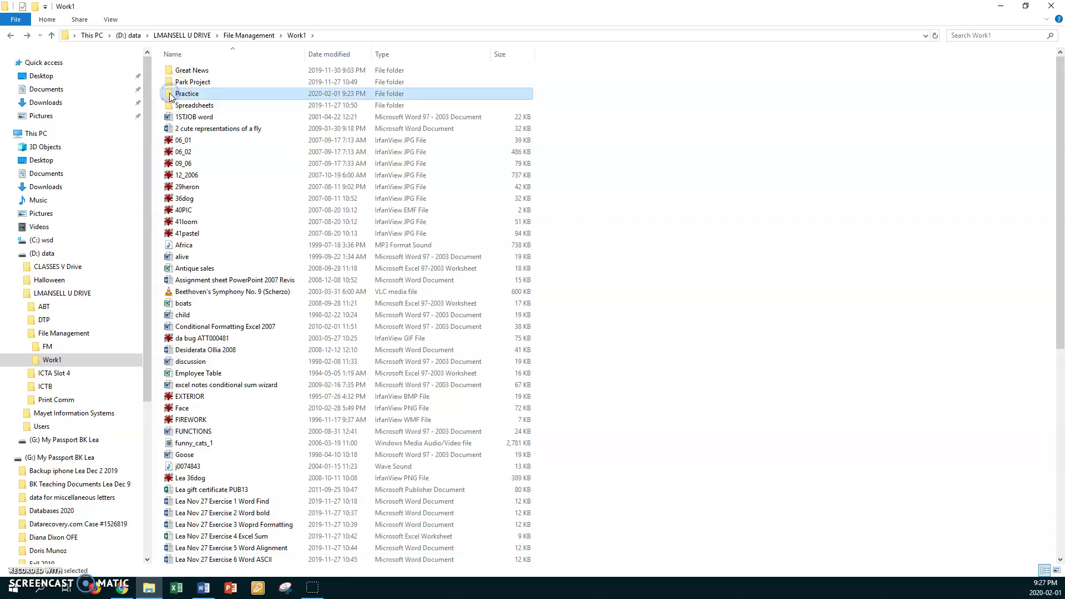
{"action": "double_click", "coordinate": [172, 96]}
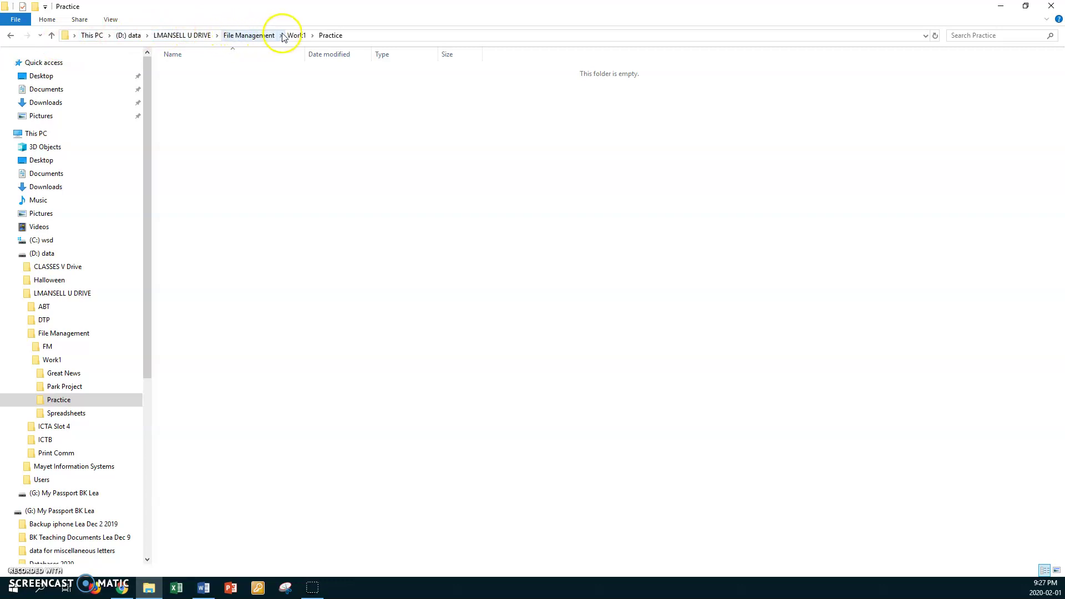
{"action": "right_click", "coordinate": [228, 104]}
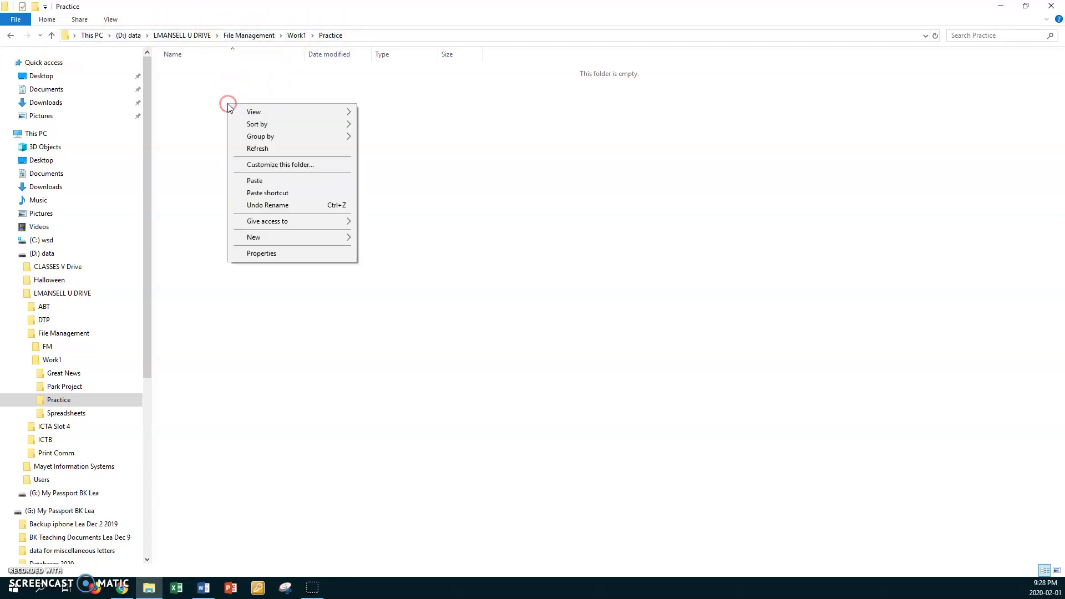
{"action": "left_click", "coordinate": [255, 181]}
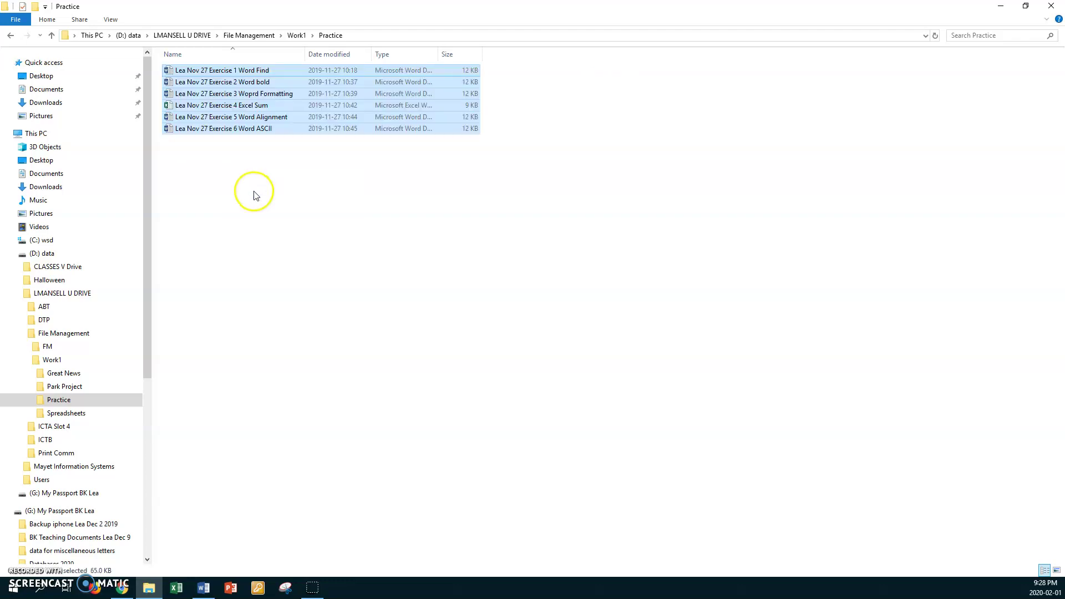
{"action": "left_click", "coordinate": [220, 180]}
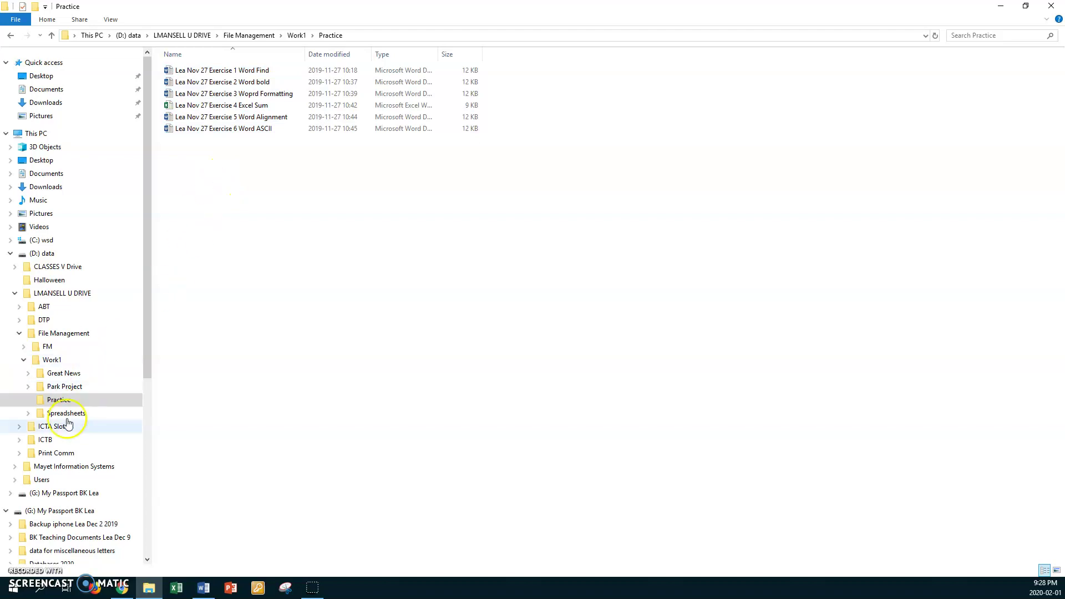
Back in Work1, sort by date modified and check the Exercise 1 and 5 files
{"action": "left_click", "coordinate": [295, 37]}
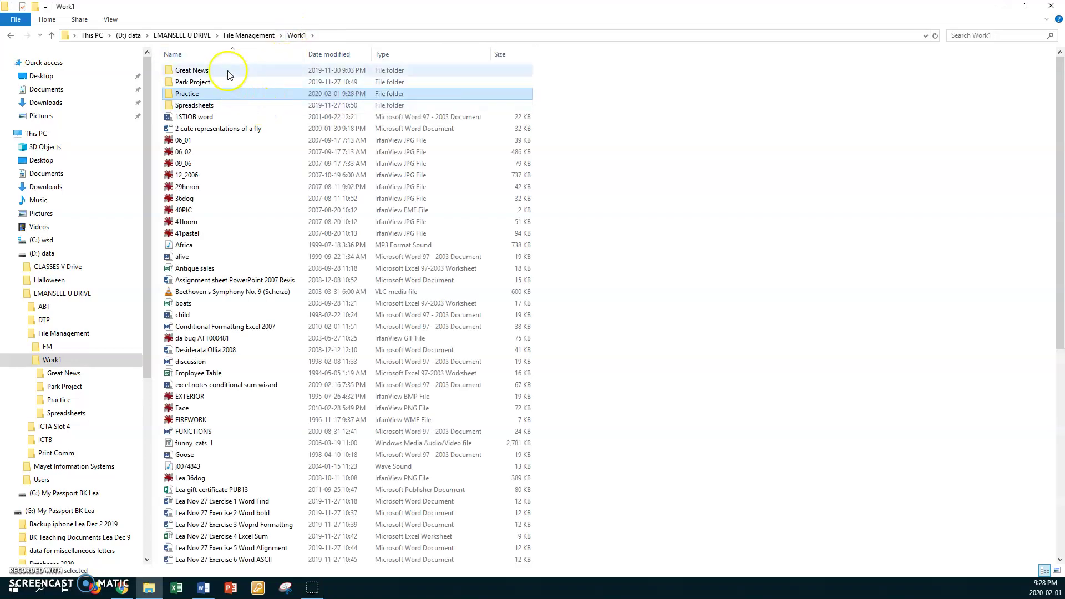
{"action": "left_click", "coordinate": [331, 55]}
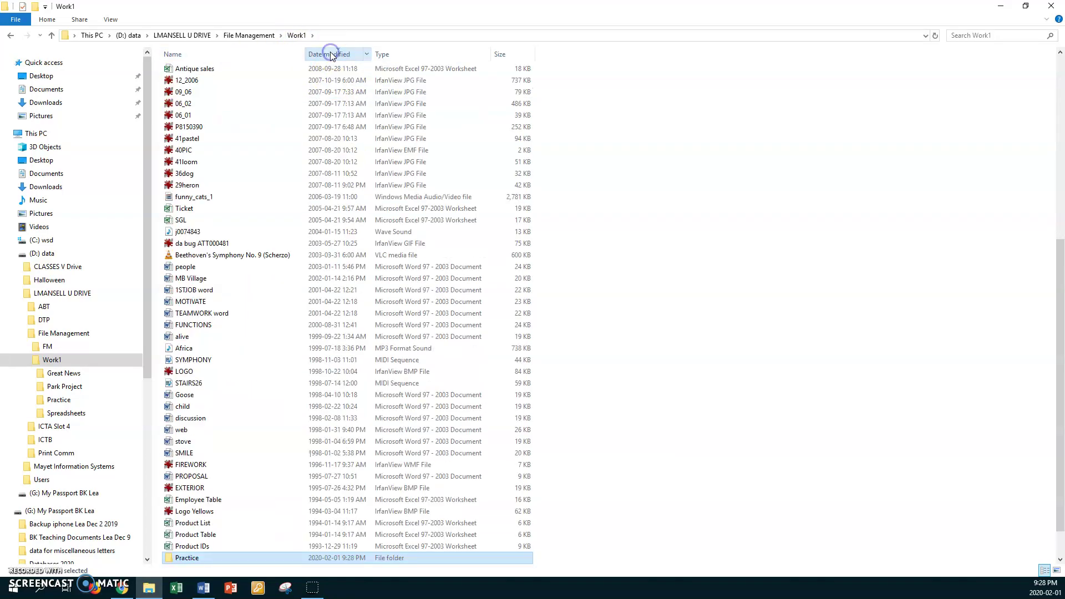
{"action": "left_click", "coordinate": [331, 55]}
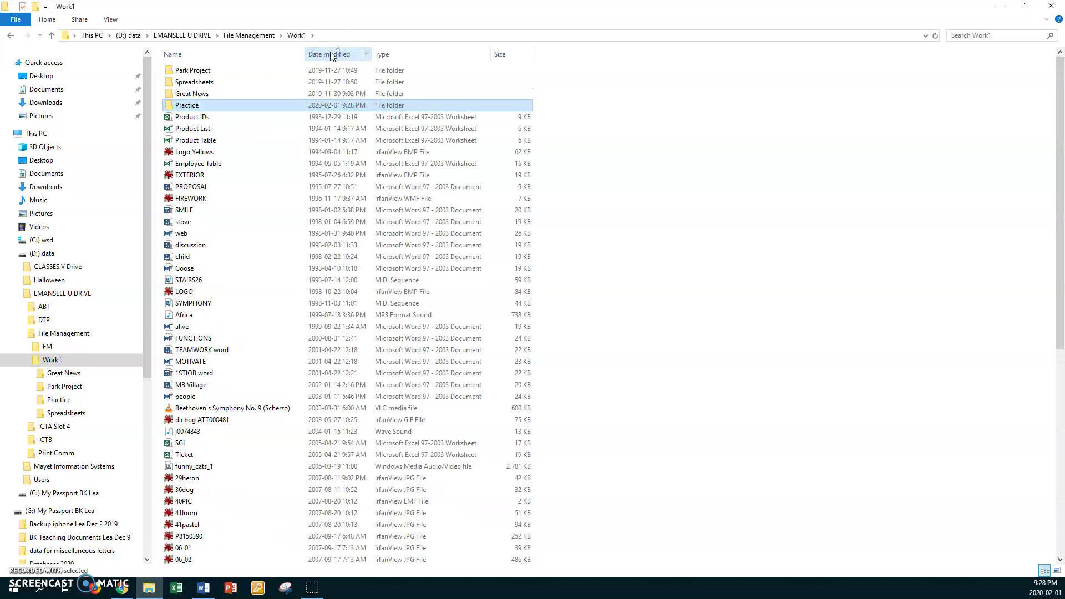
{"action": "scroll", "coordinate": [309, 185], "scroll_direction": "down", "scroll_amount": 2}
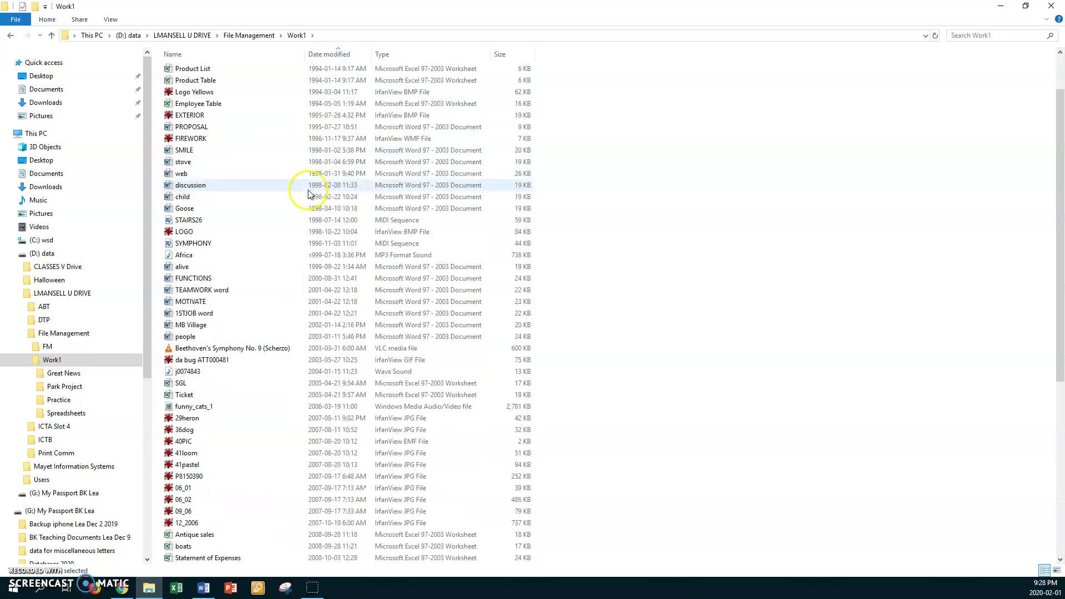
{"action": "scroll", "coordinate": [309, 189], "scroll_direction": "down", "scroll_amount": 5}
{"action": "scroll", "coordinate": [309, 190], "scroll_direction": "down", "scroll_amount": 3}
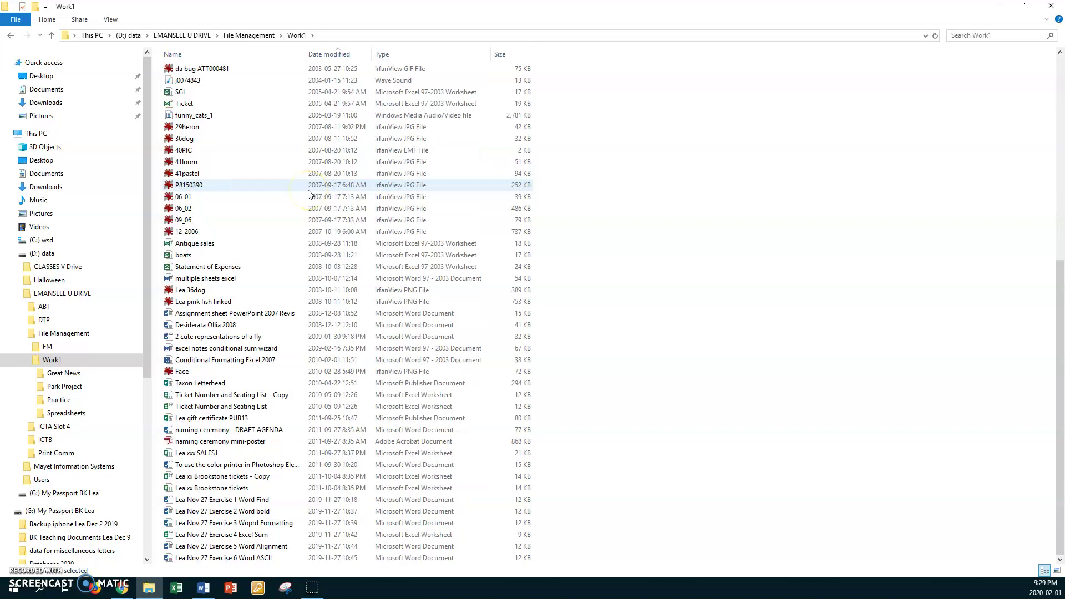
{"action": "left_click", "coordinate": [223, 502]}
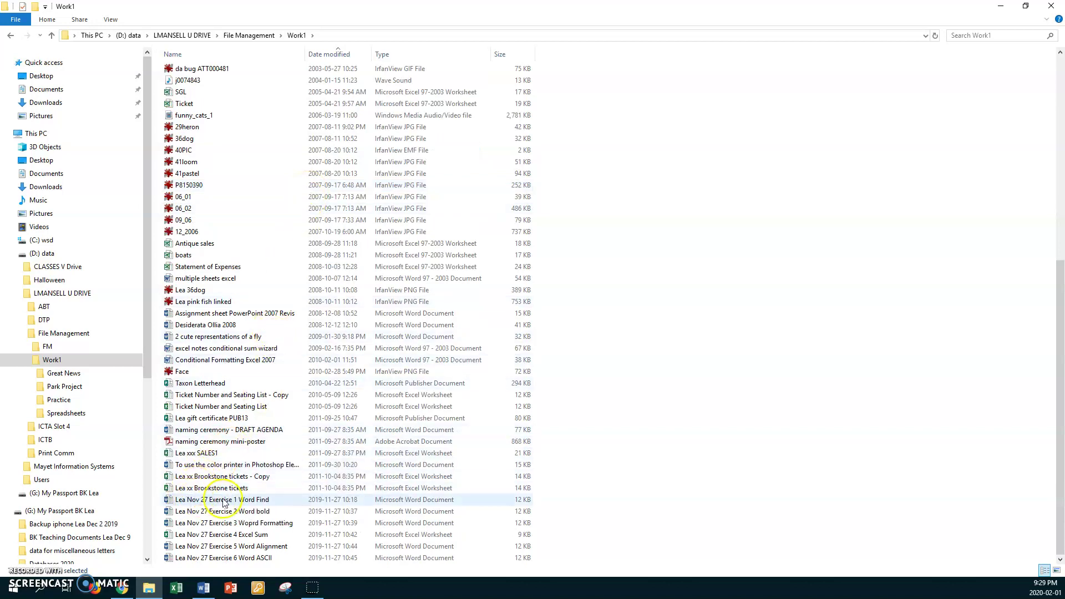
{"action": "left_click", "coordinate": [265, 542]}
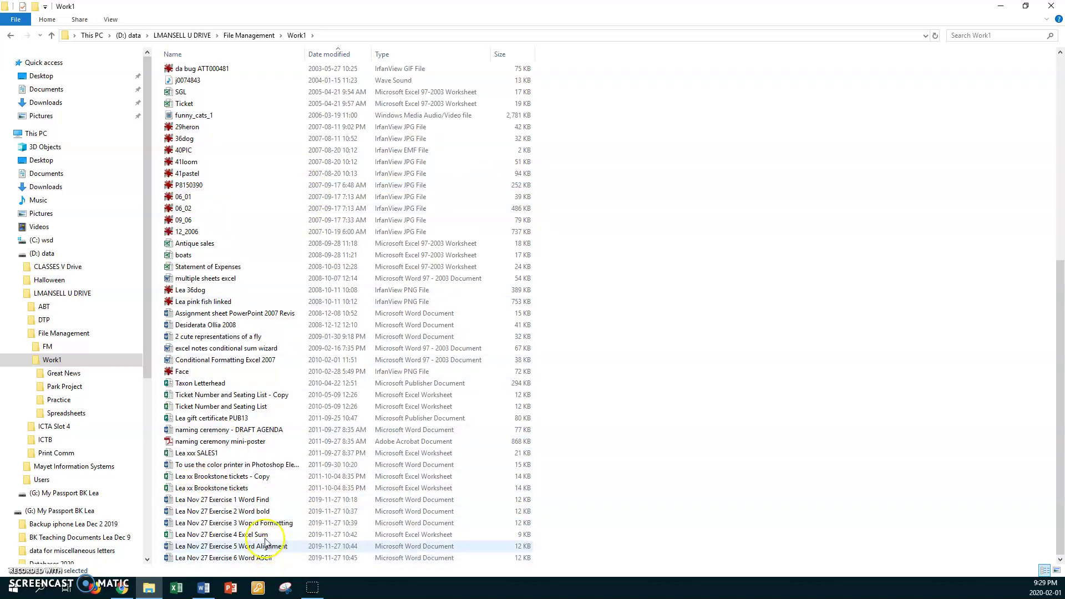
{"action": "scroll", "coordinate": [222, 222], "scroll_direction": "up", "scroll_amount": 7}
{"action": "scroll", "coordinate": [216, 188], "scroll_direction": "up", "scroll_amount": 3}
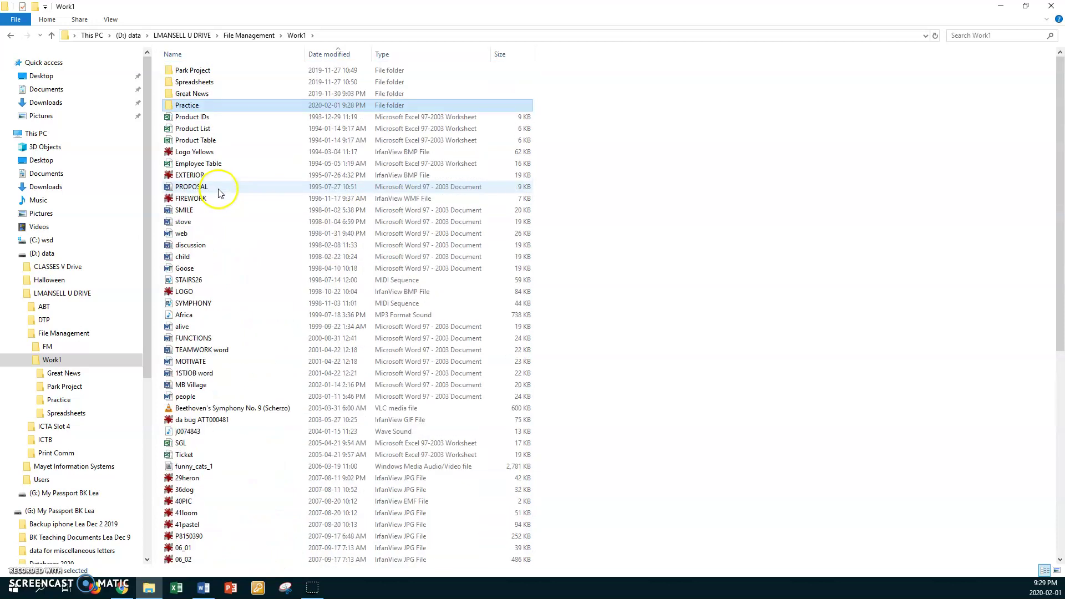
Re-sort Work1 by name and look over the Exercise 5 Word Alignment file
{"action": "left_click", "coordinate": [173, 55]}
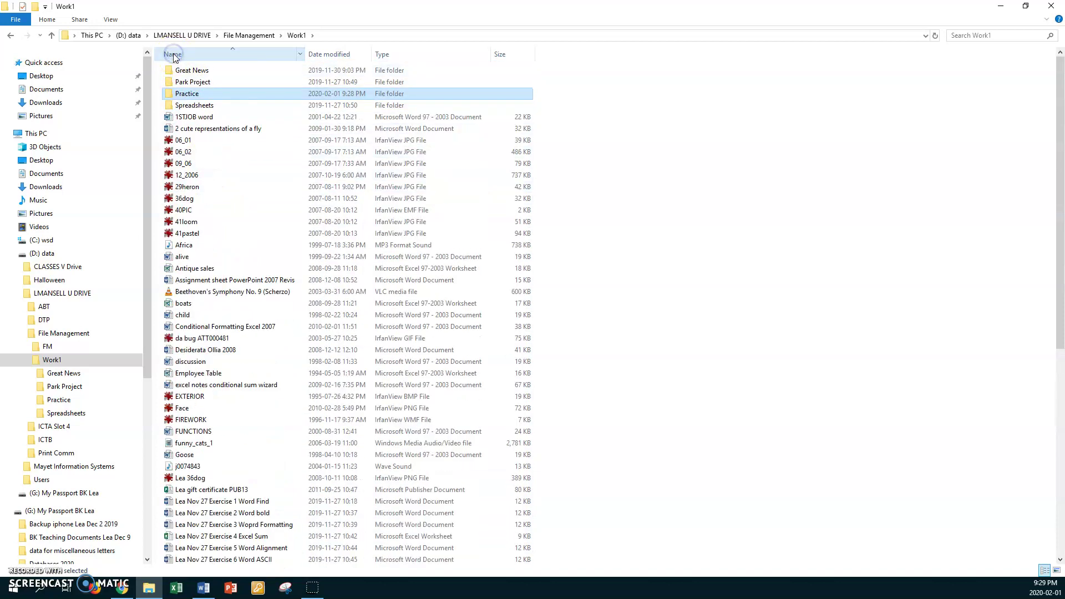
{"action": "scroll", "coordinate": [216, 222], "scroll_direction": "down", "scroll_amount": 3}
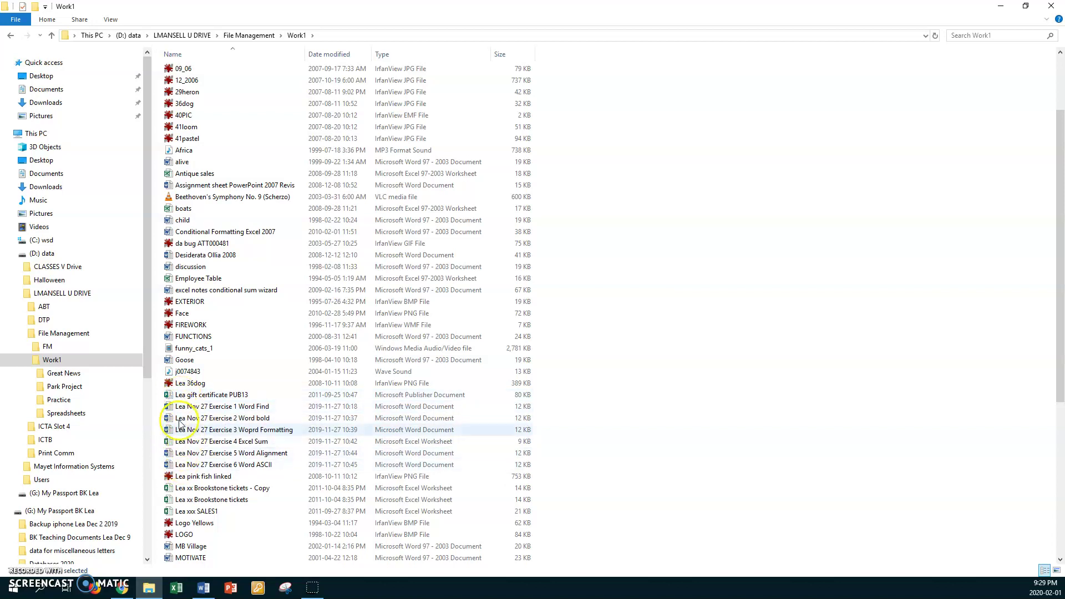
{"action": "left_click", "coordinate": [179, 461]}
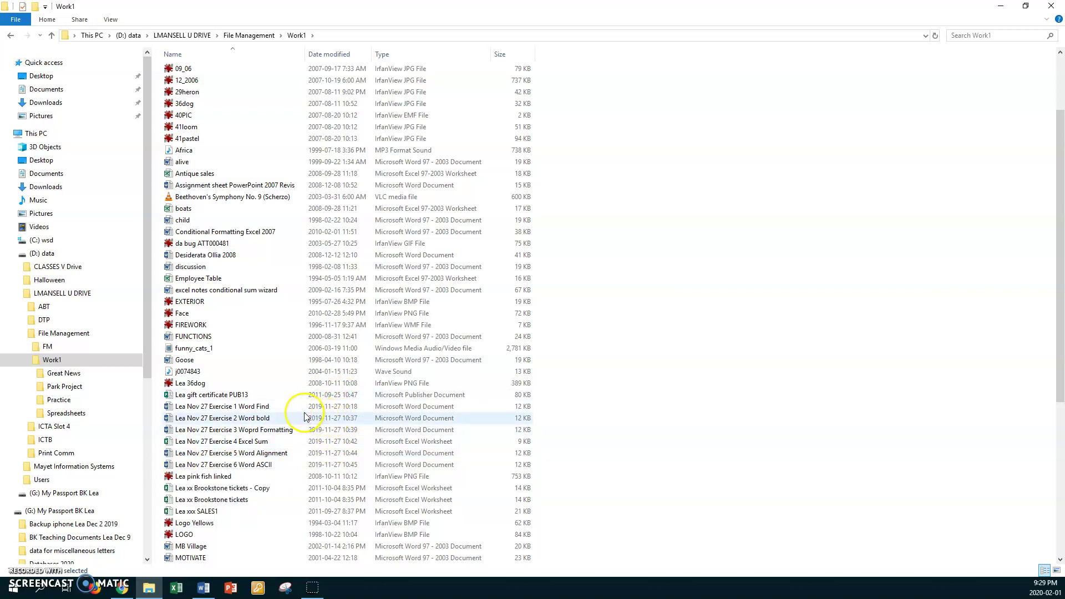
{"action": "left_click", "coordinate": [180, 57]}
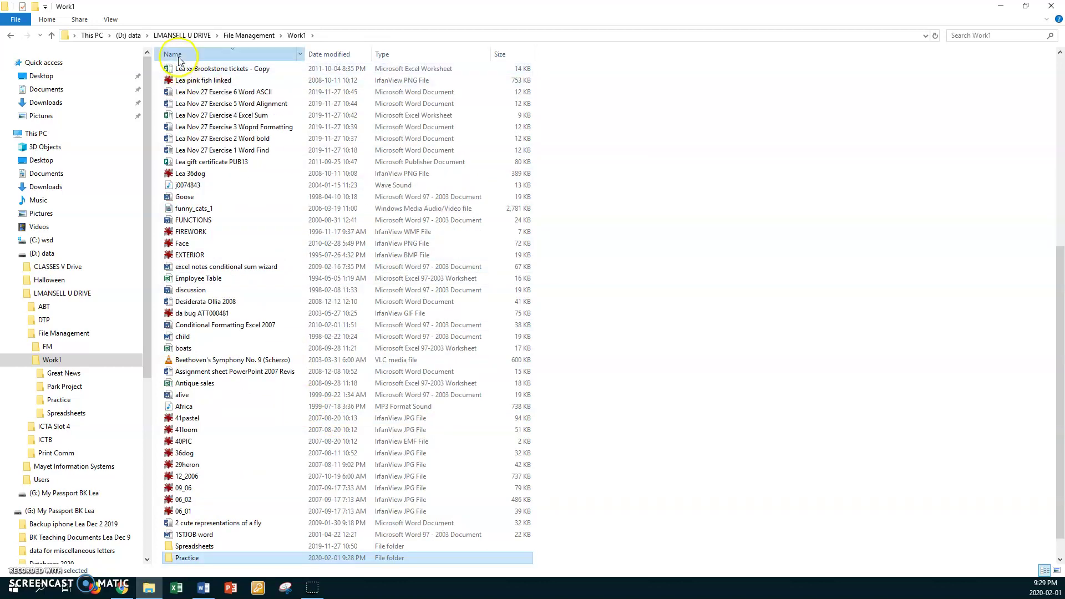
{"action": "left_click", "coordinate": [179, 57]}
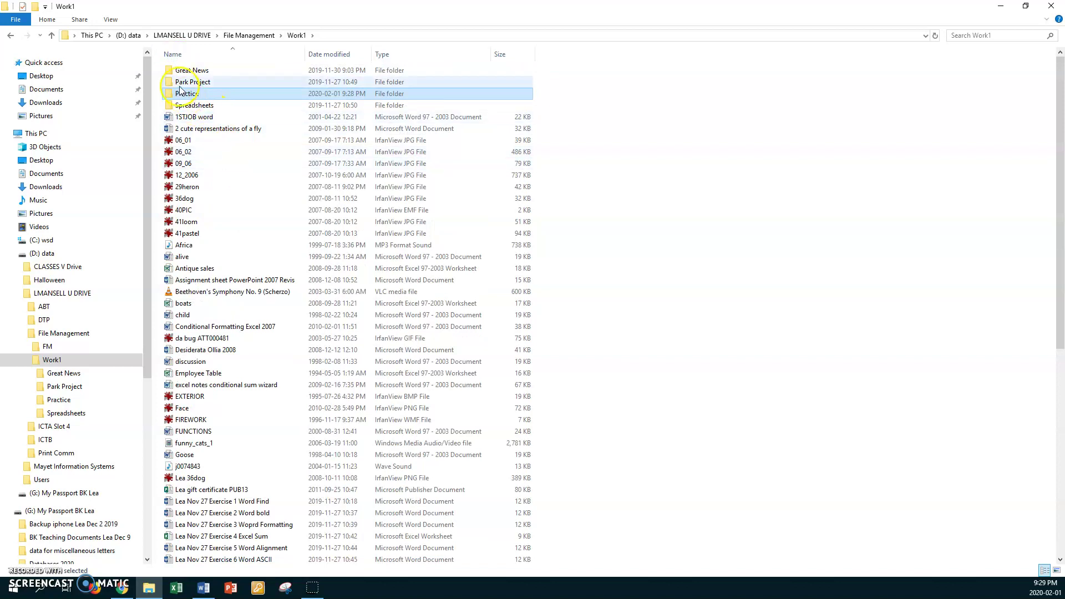
Copy the Lea Nov Exercise 7 Word Fonts document from Park Project, then return to Work1
{"action": "left_click", "coordinate": [172, 82]}
{"action": "double_click", "coordinate": [172, 82]}
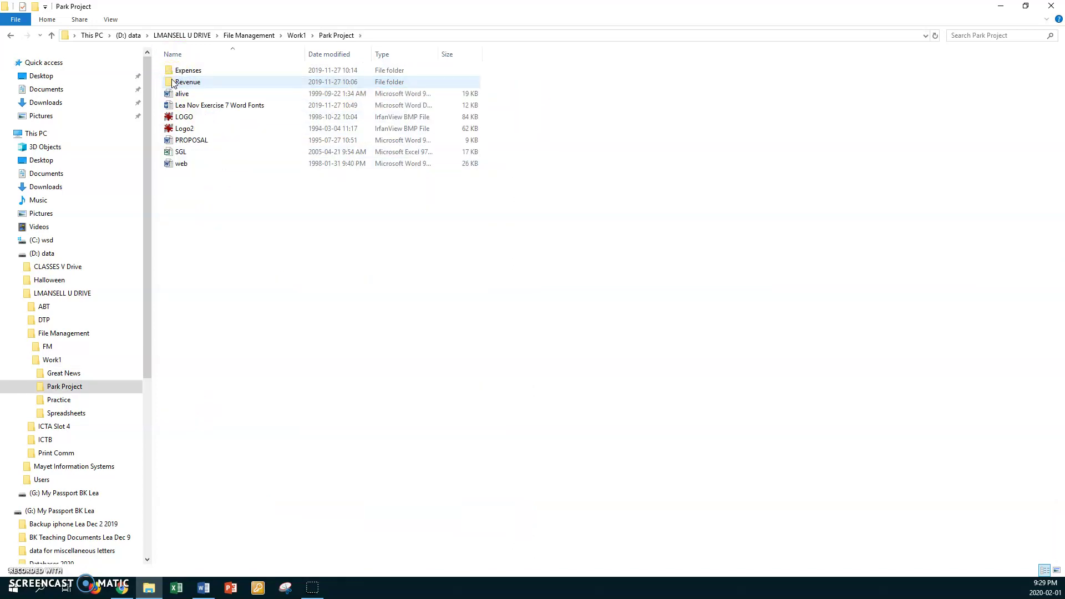
{"action": "left_click", "coordinate": [205, 107]}
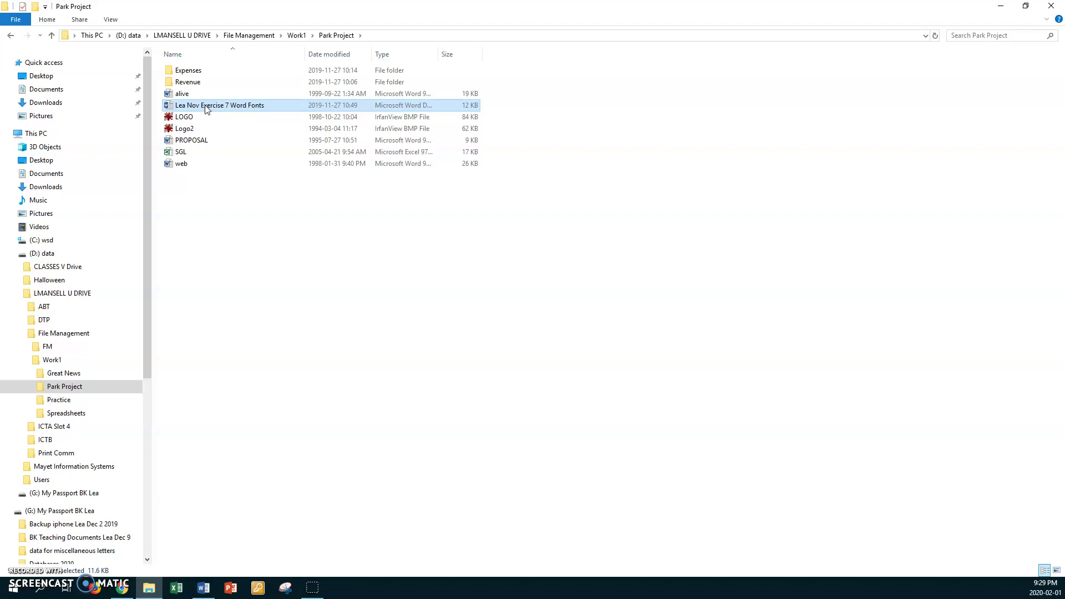
{"action": "right_click", "coordinate": [206, 108]}
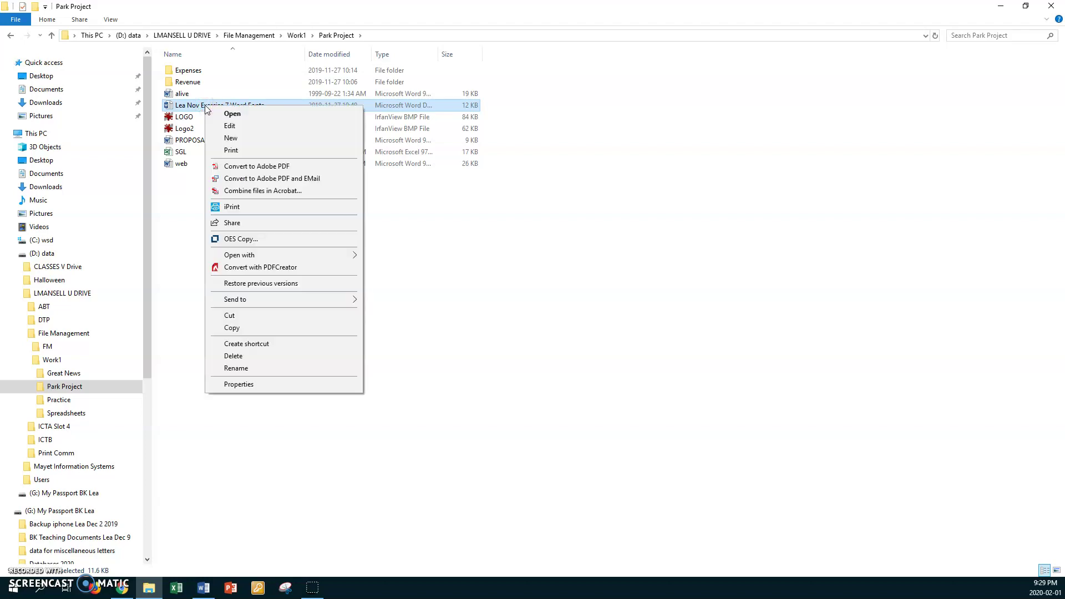
{"action": "mouse_move", "coordinate": [283, 300]}
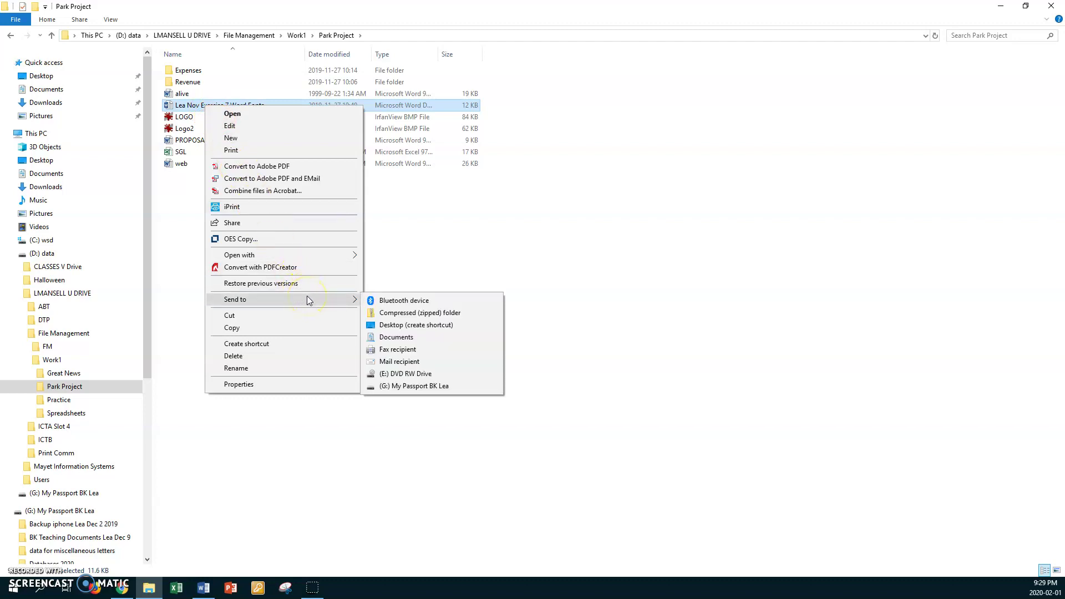
{"action": "left_click", "coordinate": [383, 389]}
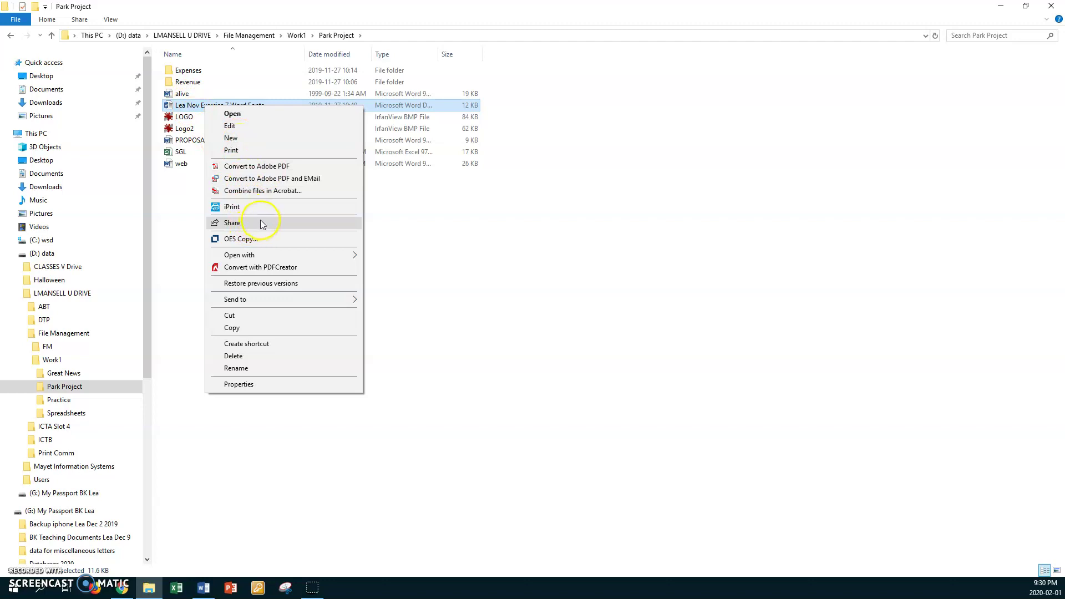
{"action": "left_click", "coordinate": [247, 328]}
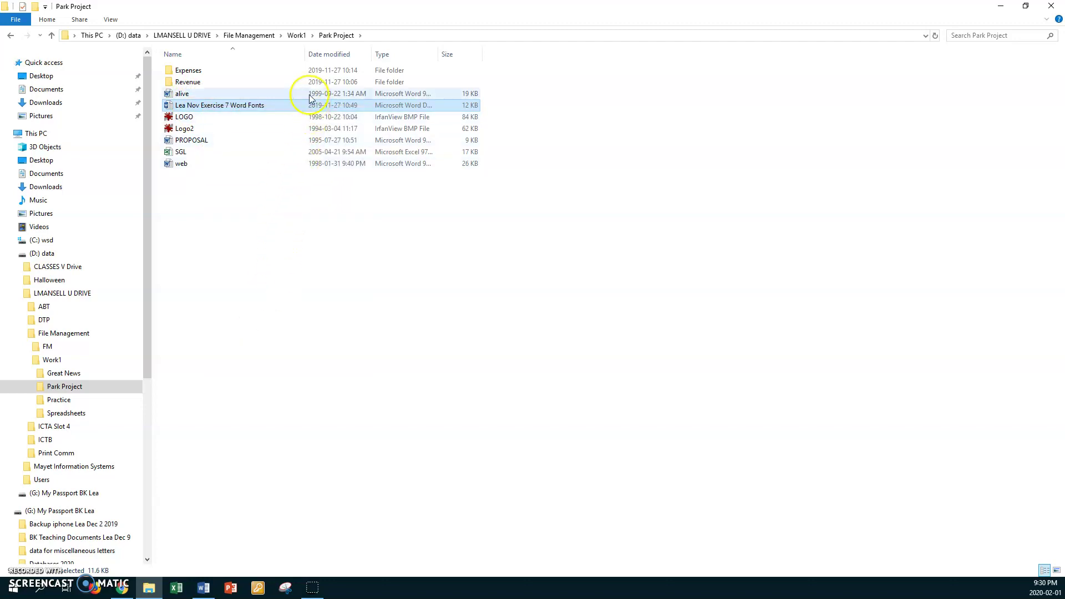
{"action": "left_click", "coordinate": [297, 36]}
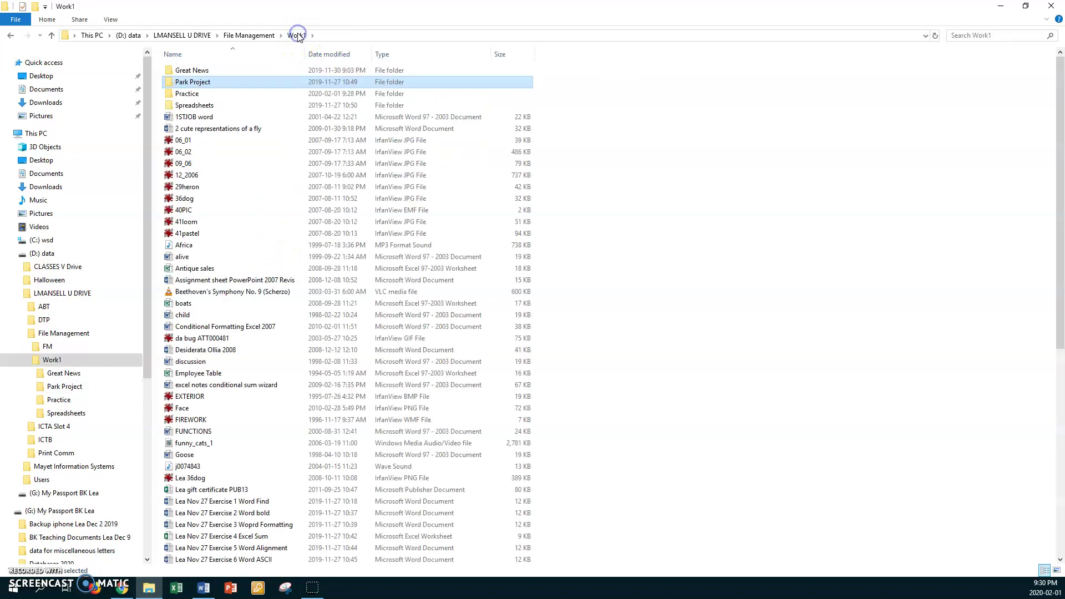
Paste the Exercise 7 Word Fonts copy into Practice, bringing it to seven files
{"action": "double_click", "coordinate": [185, 93]}
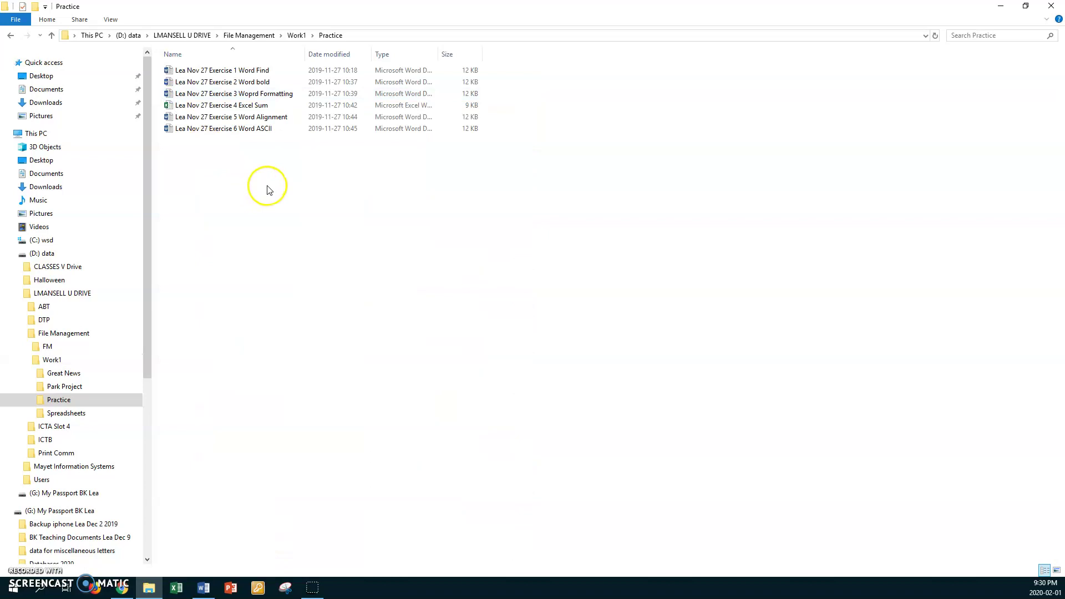
{"action": "right_click", "coordinate": [267, 186]}
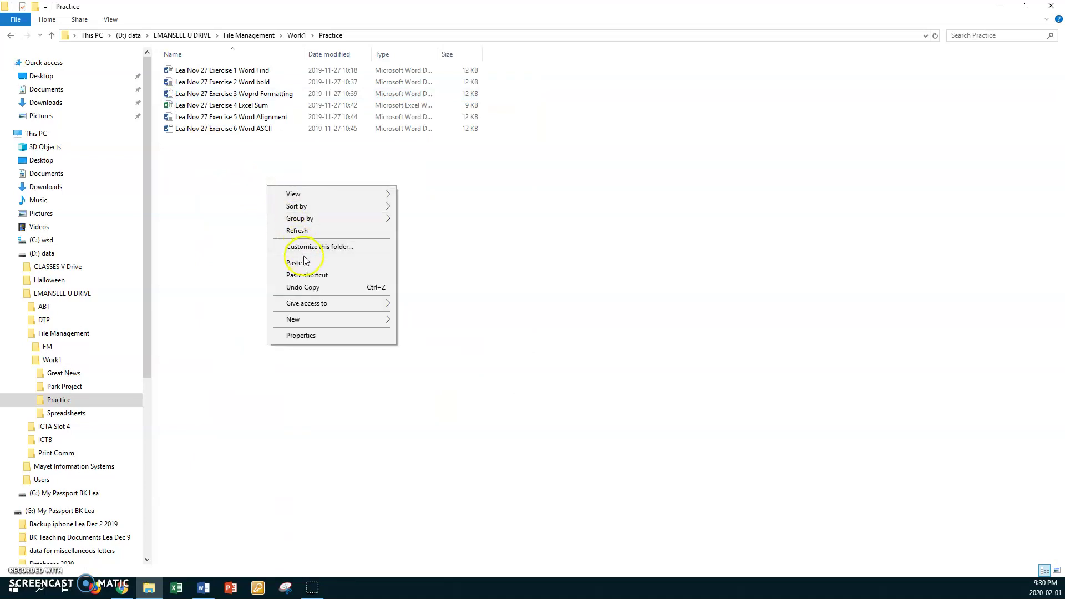
{"action": "left_click", "coordinate": [307, 263]}
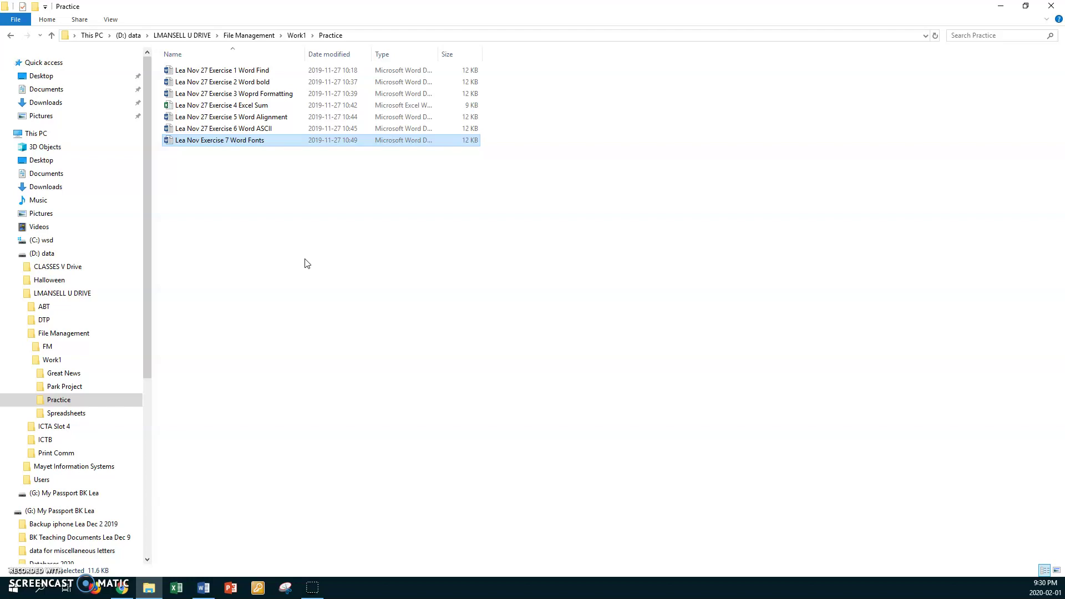
Copy the Lea Nov 27 Exercise 8 Excel Sum2 workbook from Spreadsheets, then return to Work1
{"action": "left_click", "coordinate": [297, 36]}
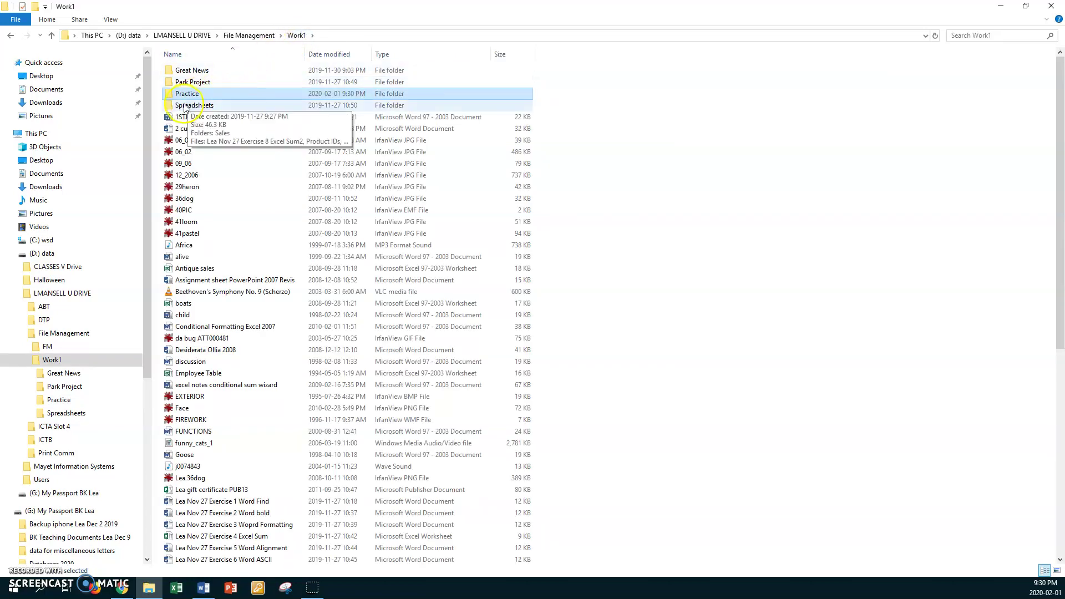
{"action": "double_click", "coordinate": [186, 106]}
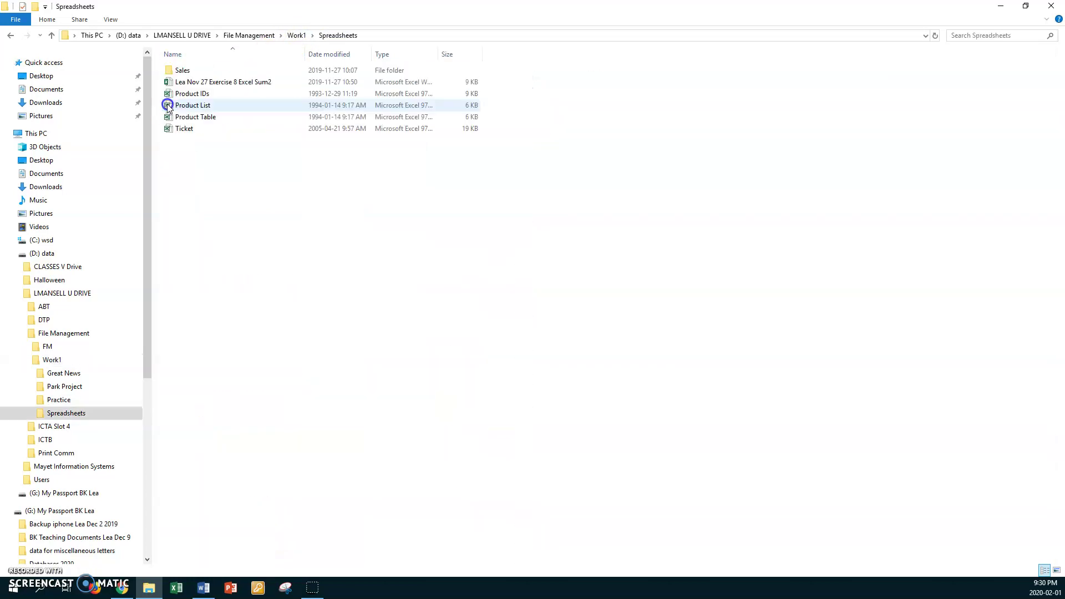
{"action": "left_click", "coordinate": [209, 84]}
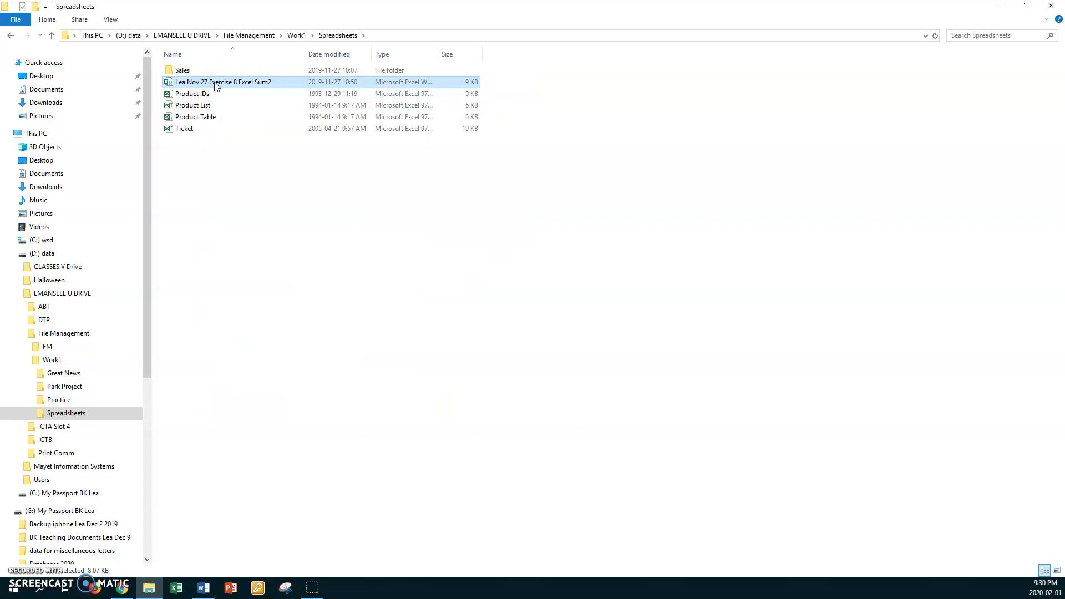
{"action": "mouse_move", "coordinate": [223, 82]}
{"action": "right_click", "coordinate": [215, 85]}
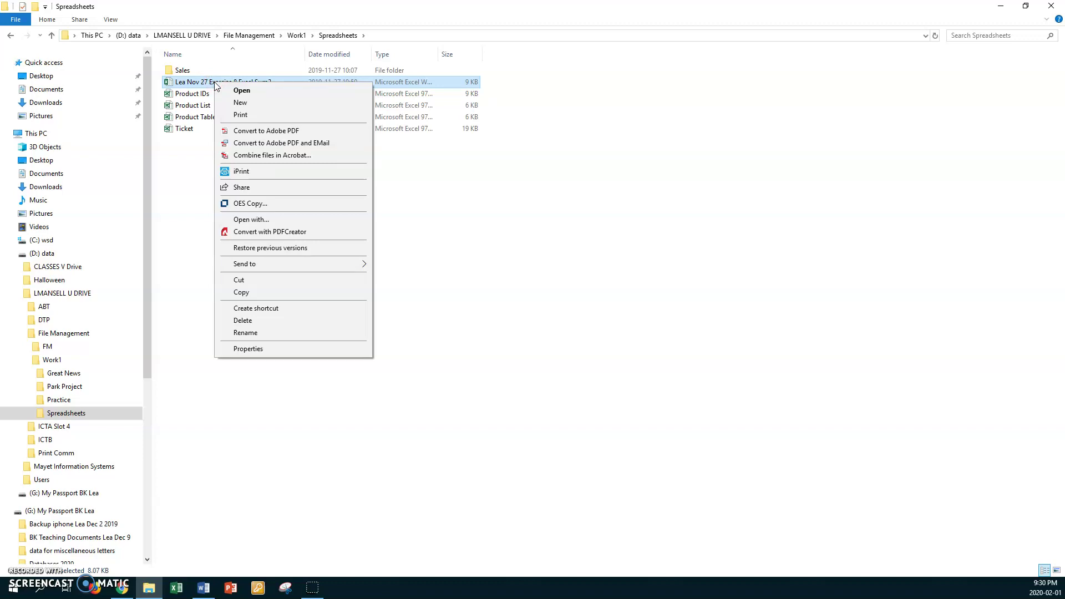
{"action": "left_click", "coordinate": [247, 298]}
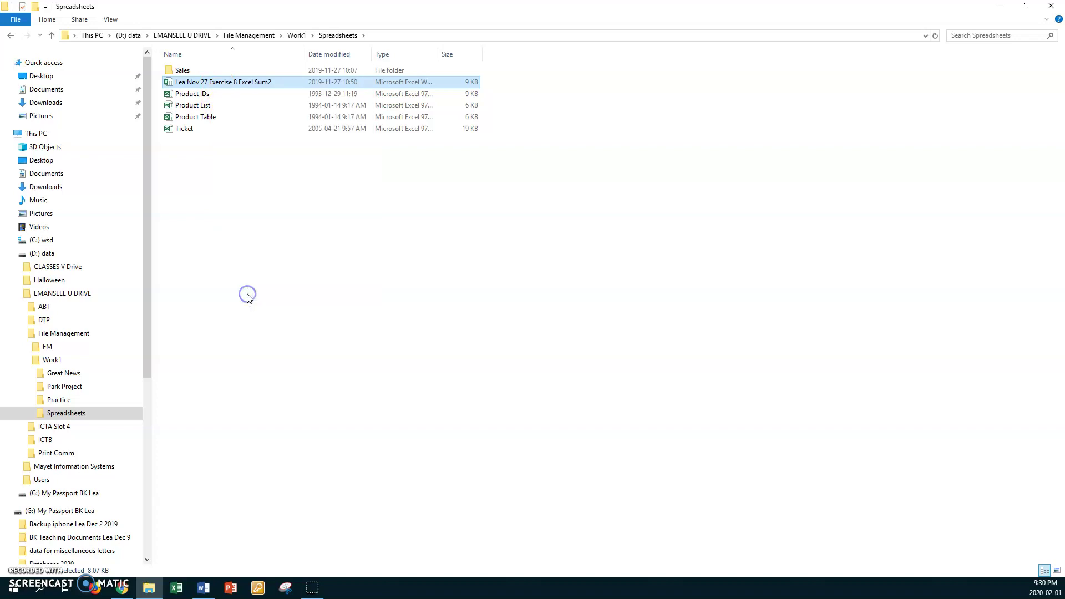
{"action": "left_click", "coordinate": [297, 36]}
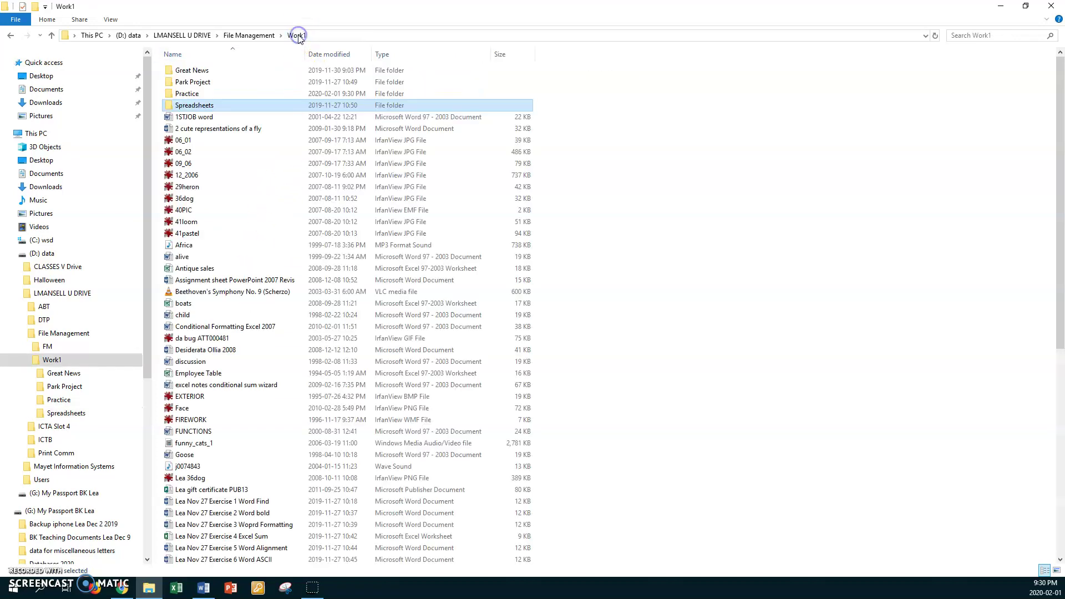
Paste the Lea Nov 27 Exercise 8 Excel Sum2 workbook into the Practice folder
{"action": "double_click", "coordinate": [170, 93]}
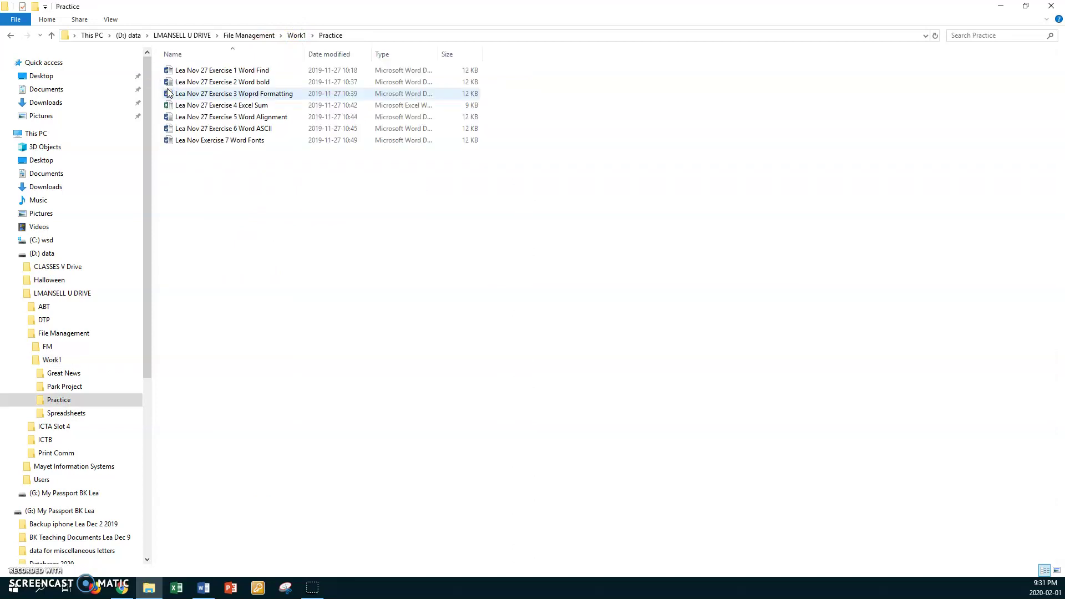
{"action": "right_click", "coordinate": [254, 188]}
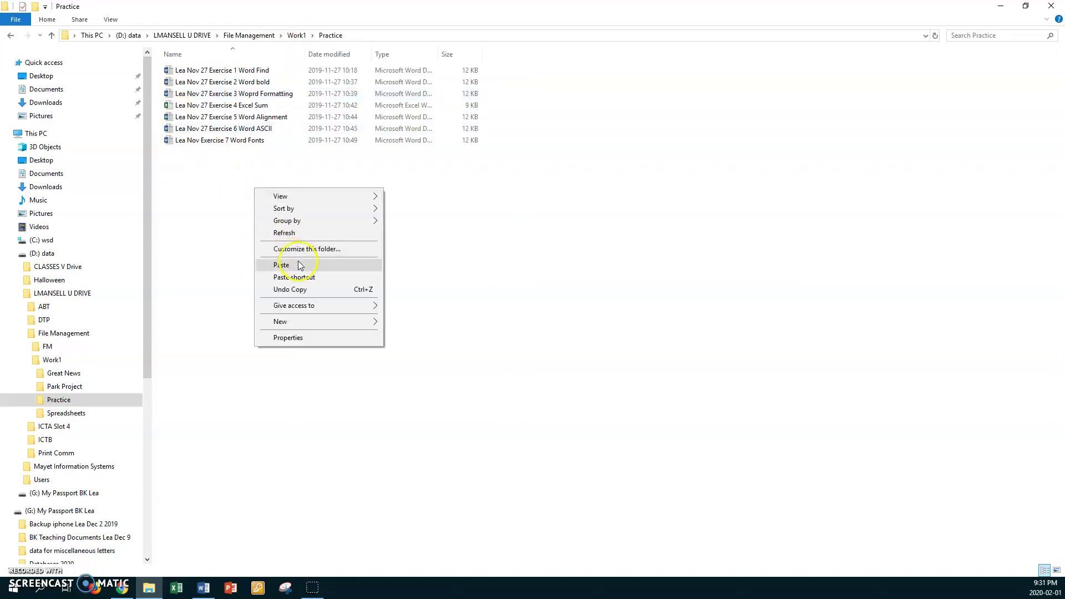
{"action": "left_click", "coordinate": [298, 265]}
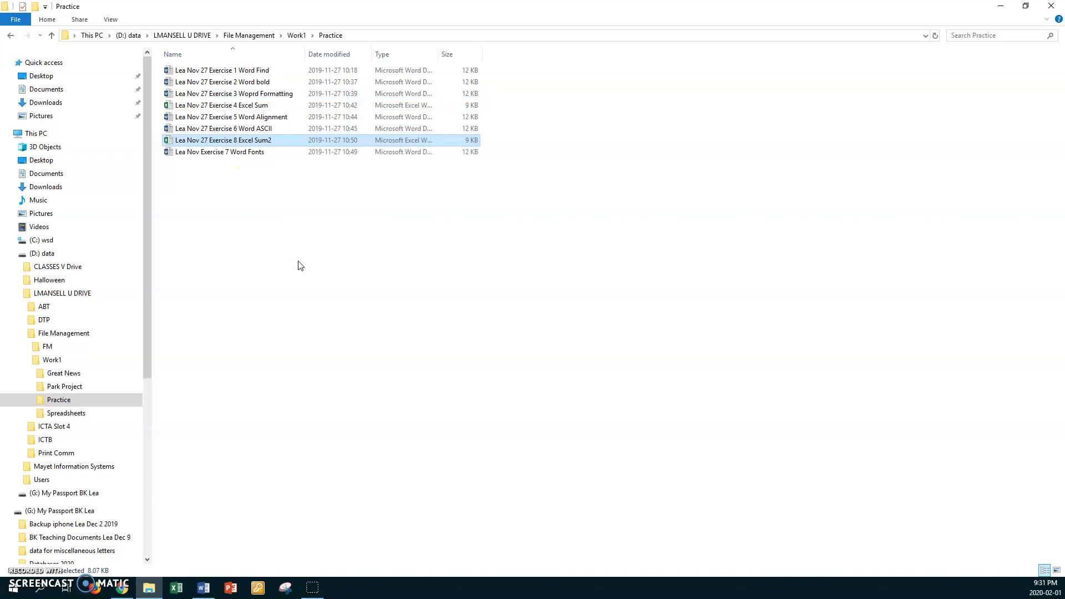
{"action": "left_click", "coordinate": [246, 309]}
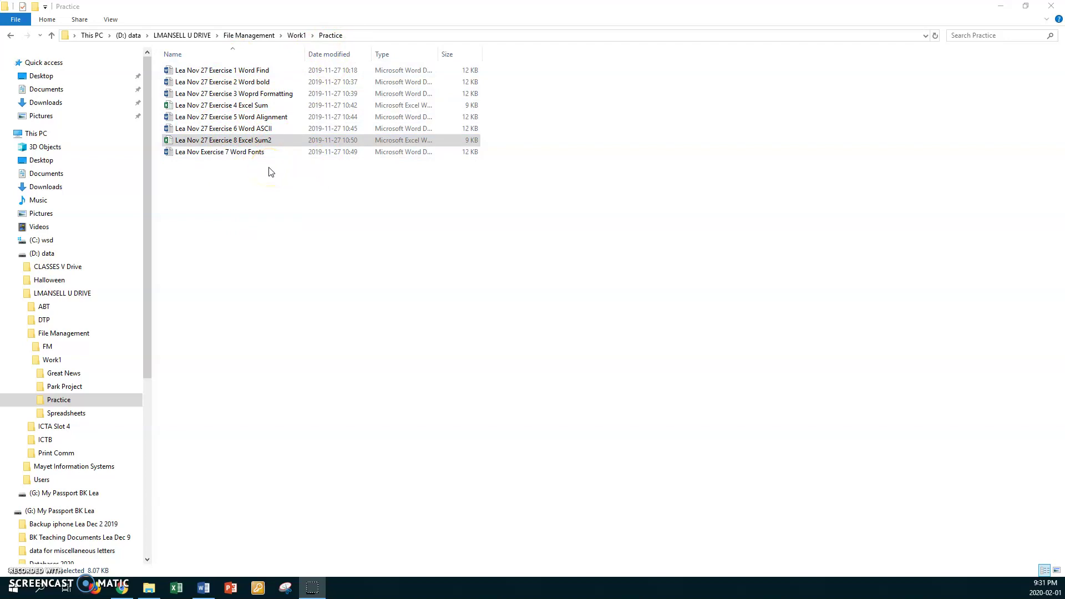
Return to the Work1 folder via the breadcrumb and deselect the Practice folder
{"action": "left_click", "coordinate": [294, 35]}
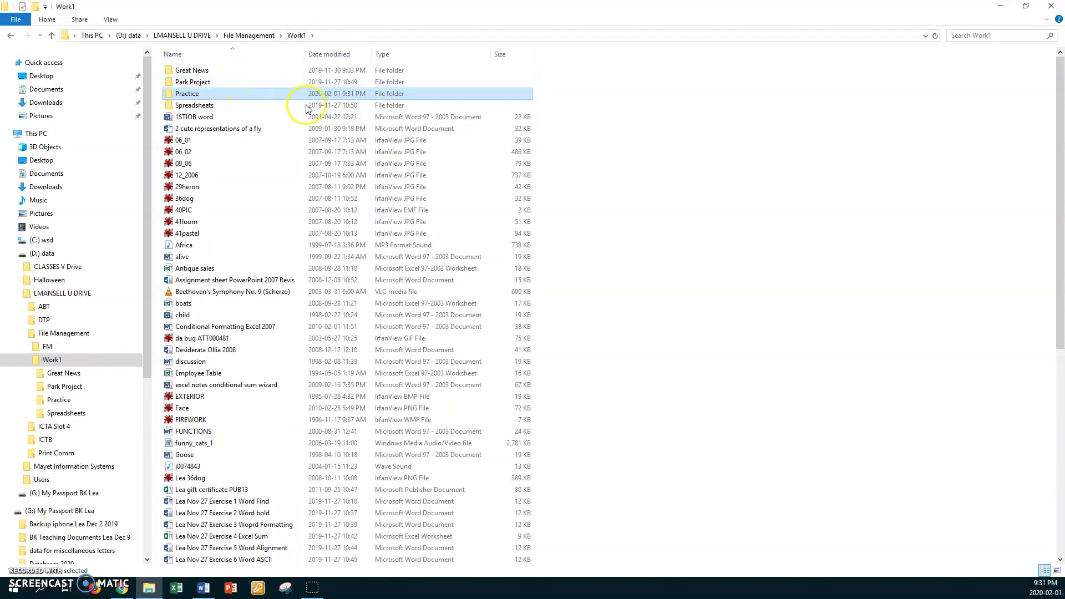
{"action": "left_click", "coordinate": [575, 233]}
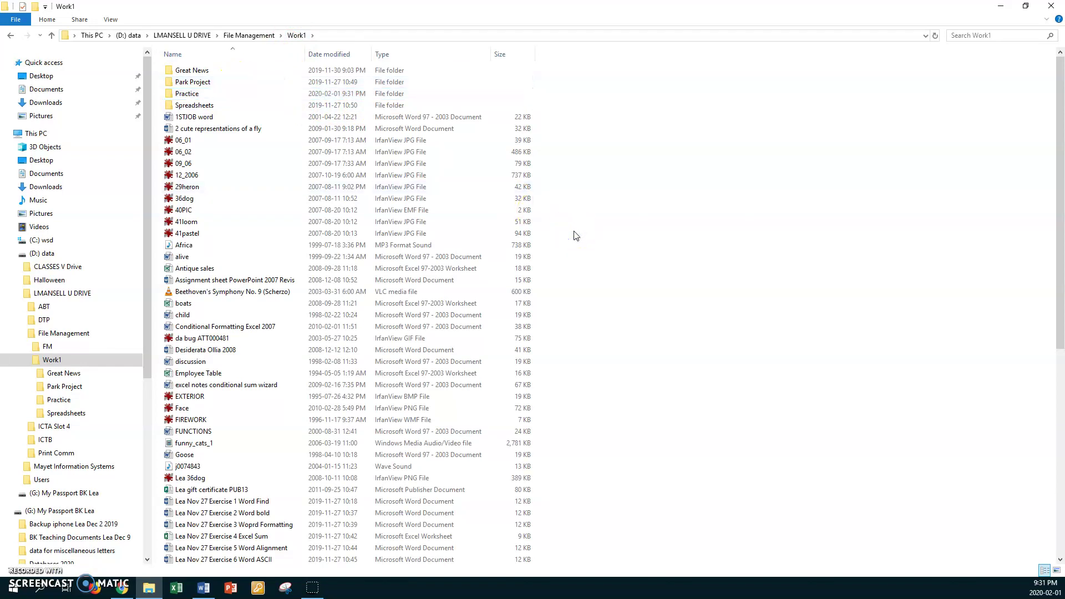
{"action": "left_click", "coordinate": [558, 234]}
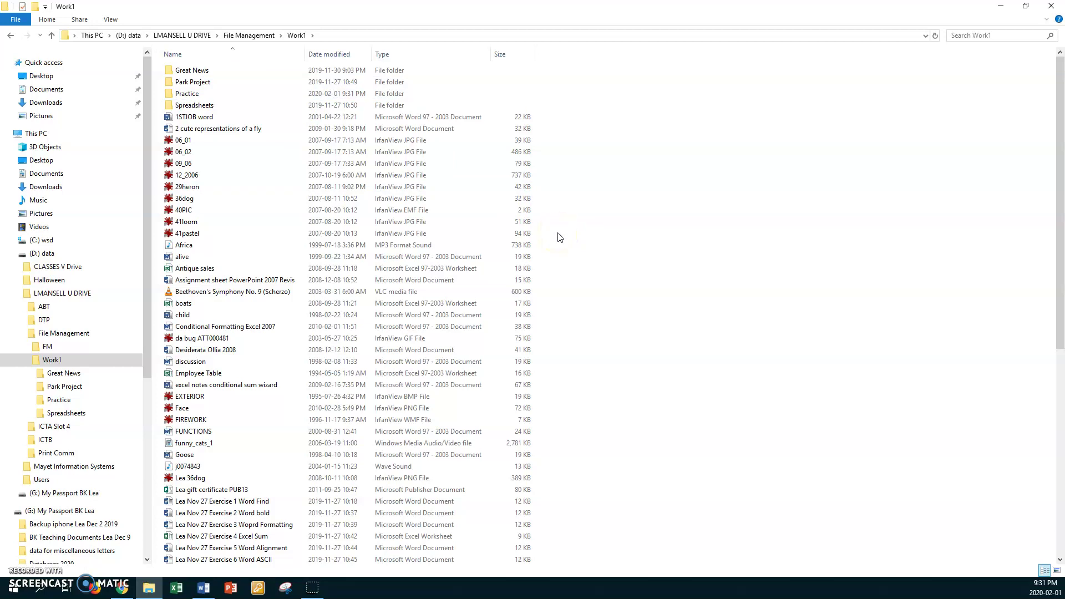